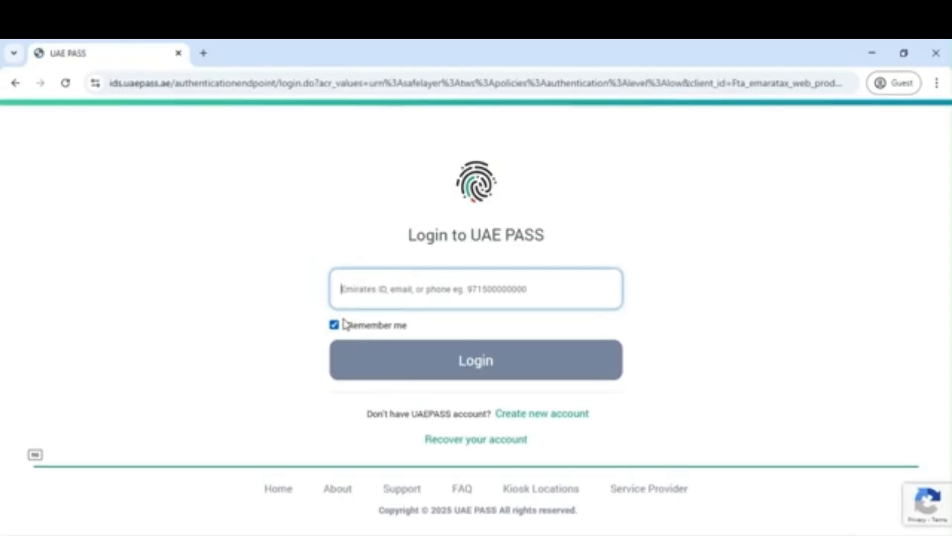
Step: Log in to UAE PASS with the account identifier and the Remember me option turned off
left_click(334, 325)
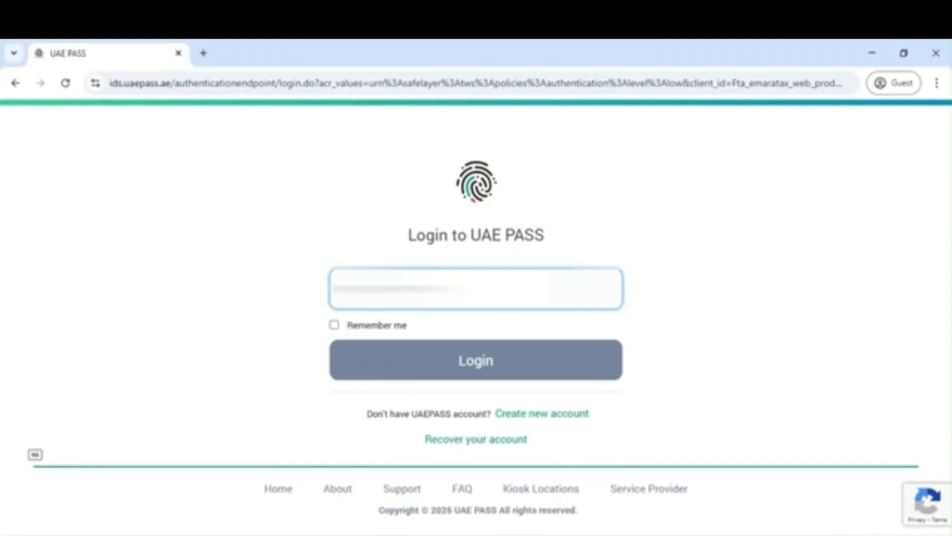
key("Return")
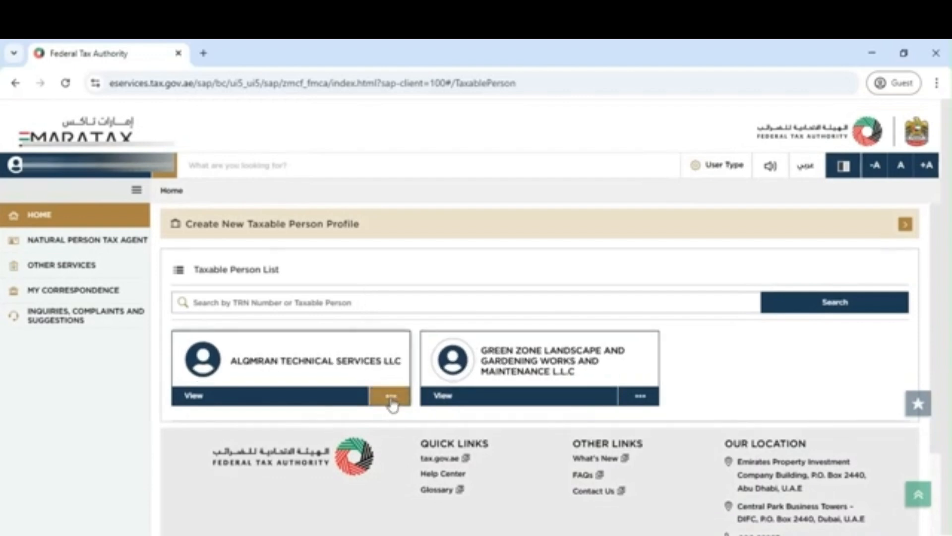
Step: View the ALQMRAN TECHNICAL SERVICES LLC taxable person profile and open its Corporate Tax filings
left_click(265, 403)
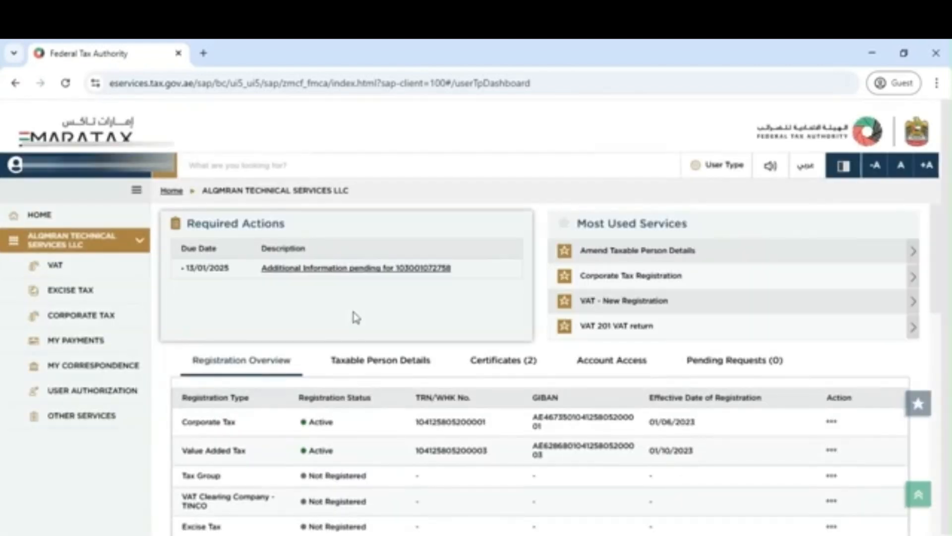
scroll(374, 372, "down", 1)
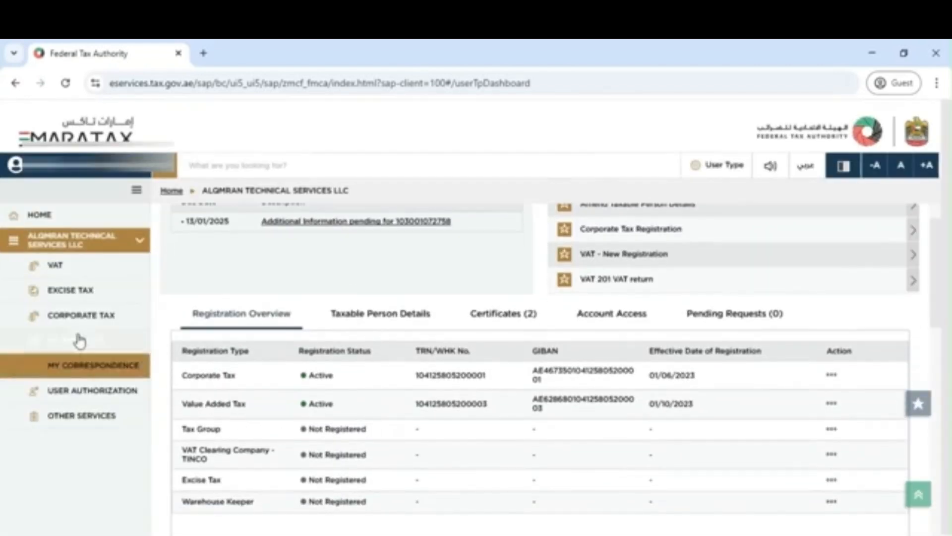
left_click(117, 321)
scroll(490, 437, "down", 1)
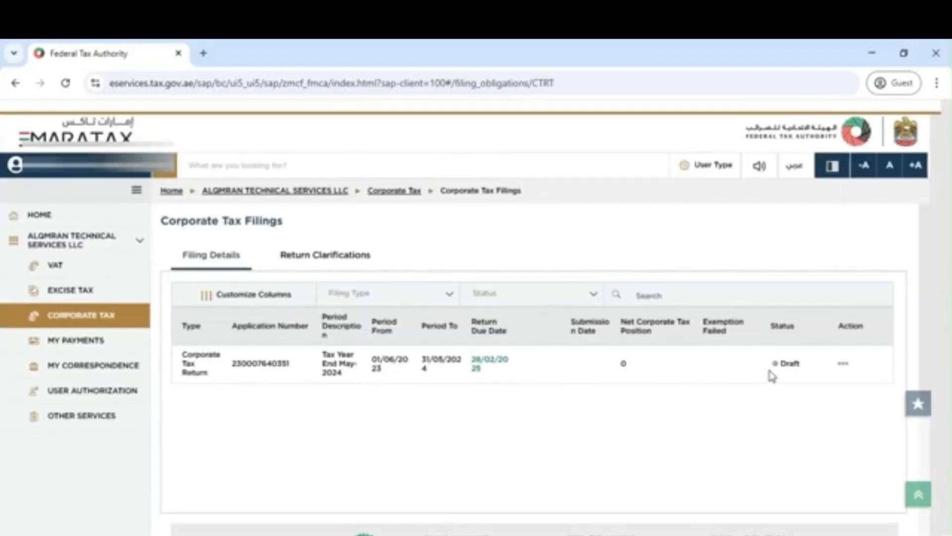
Step: Delete the draft Corporate Tax Return for the tax year ending May 2024 and confirm the deletion
left_click(844, 364)
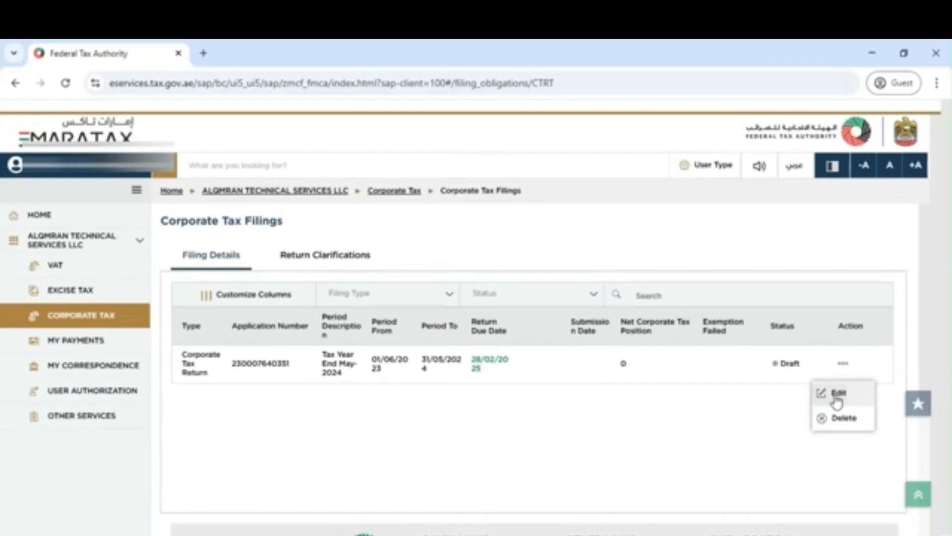
left_click(837, 422)
left_click(535, 372)
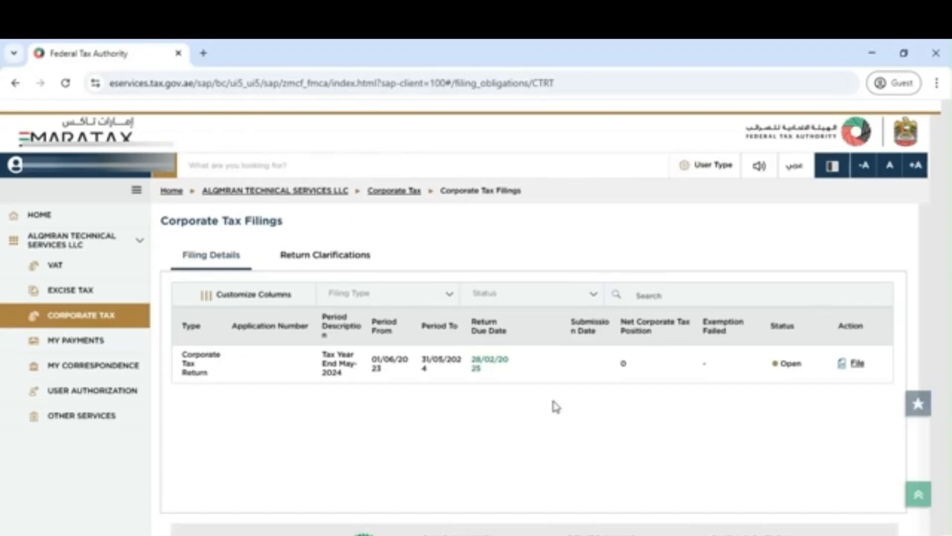
Step: Start filing the open Corporate Tax Return, acknowledging the Legal Entity Type notice and accepting the service instructions
left_click(857, 366)
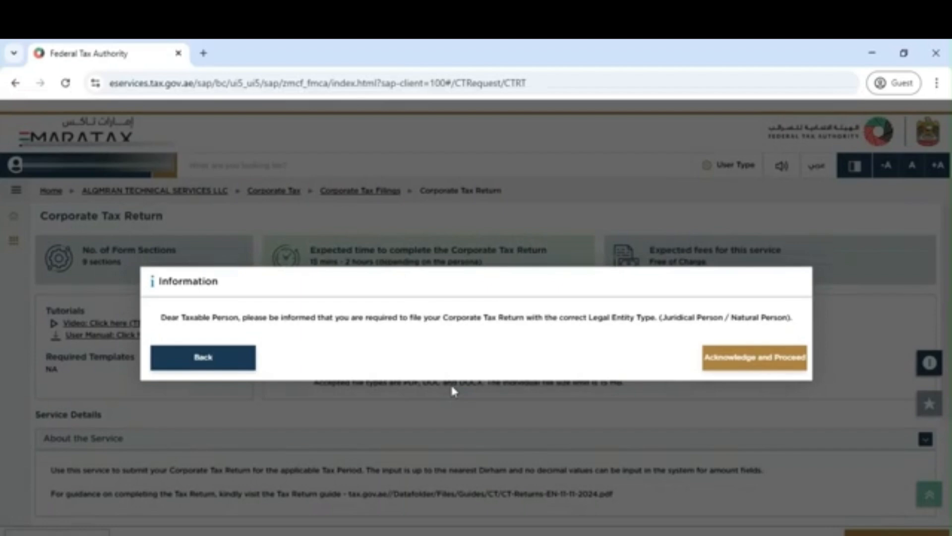
left_click(756, 358)
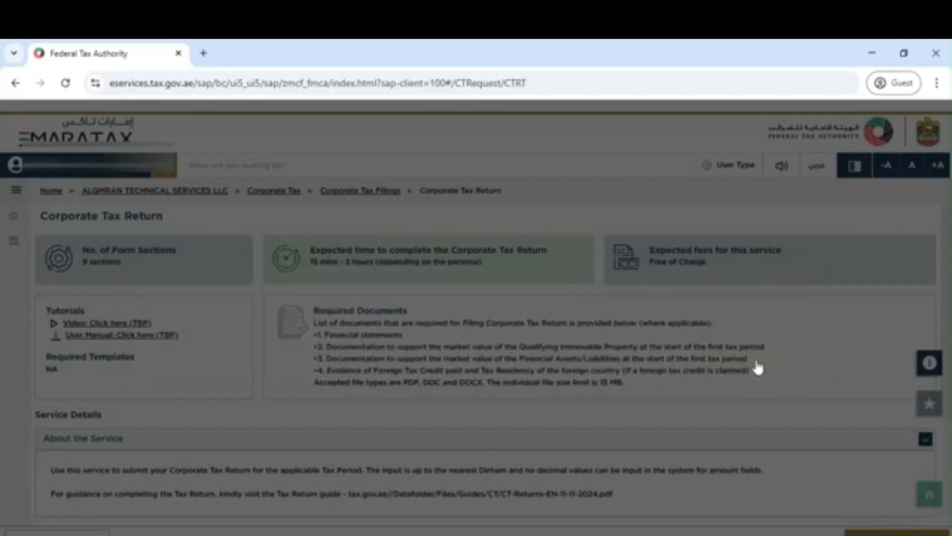
scroll(346, 451, "down", 3)
left_click(44, 476)
scroll(801, 516, "down", 2)
left_click(886, 528)
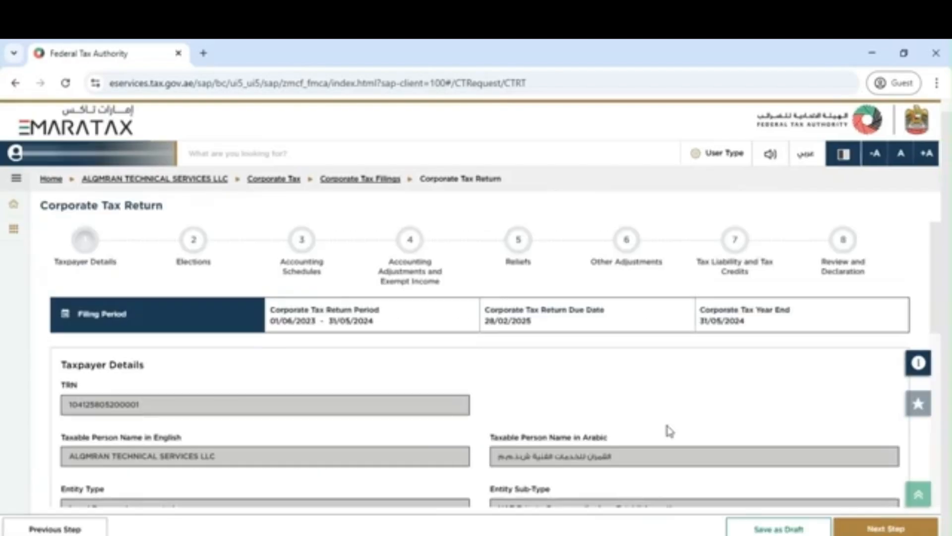
Step: Review the taxpayer details and set the Taxable Person's revenue for the tax period to 0 AED
scroll(457, 440, "down", 6)
scroll(458, 440, "down", 2)
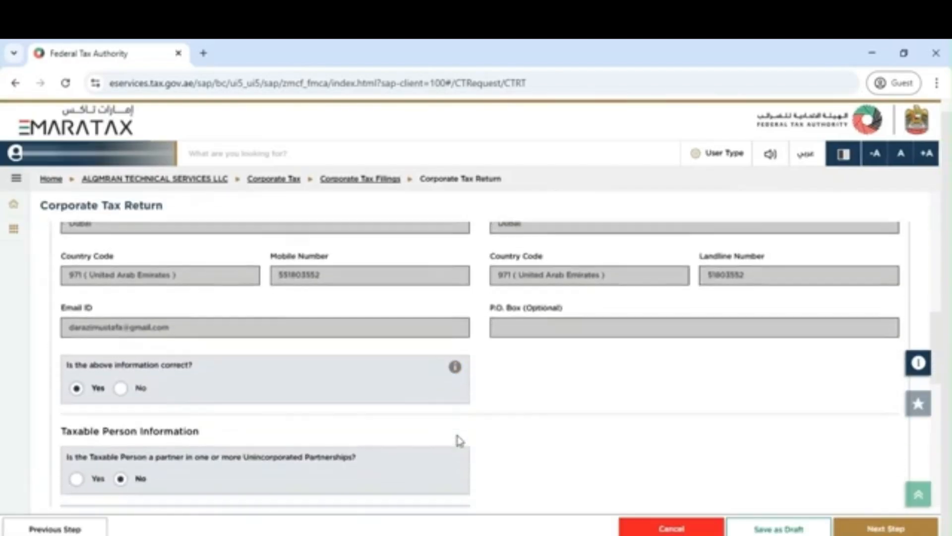
scroll(457, 440, "up", 6)
scroll(460, 440, "up", 3)
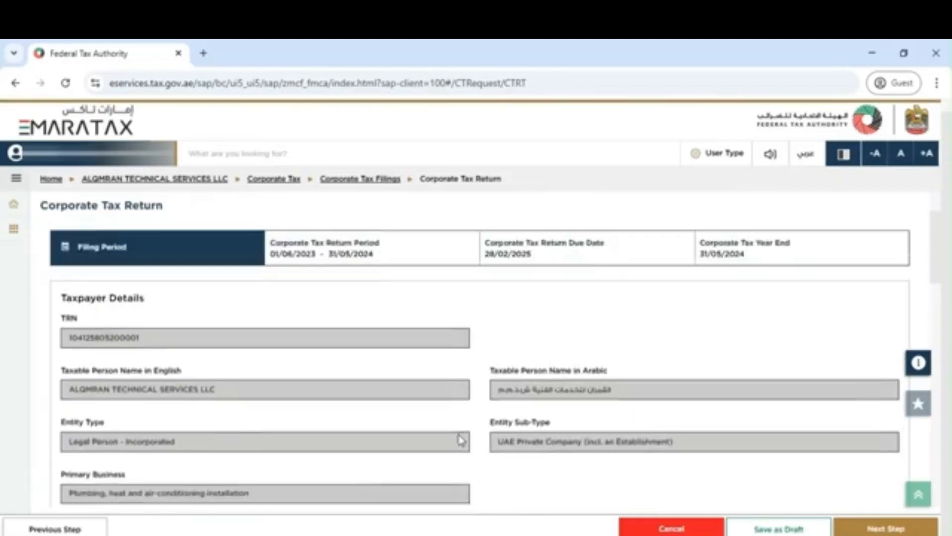
scroll(461, 440, "down", 8)
scroll(462, 439, "down", 2)
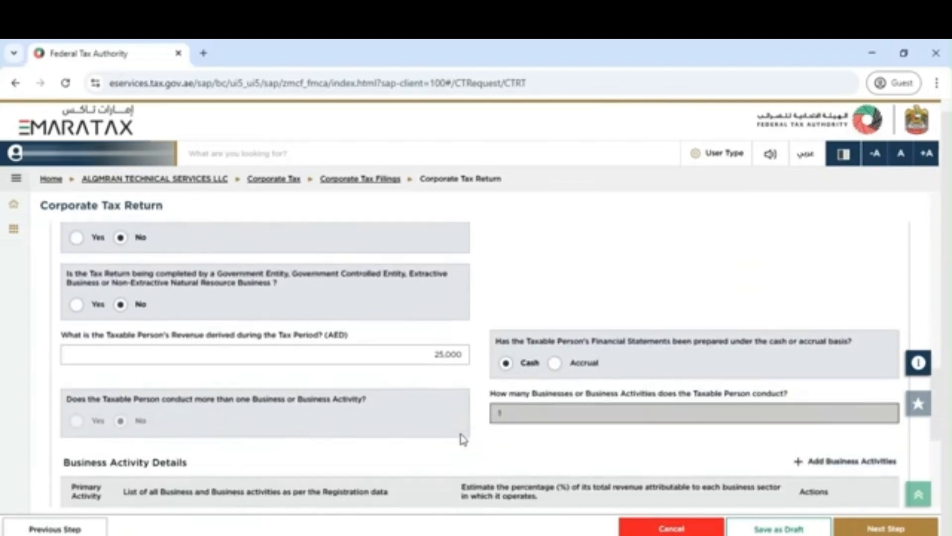
left_click_drag(433, 354, 471, 354)
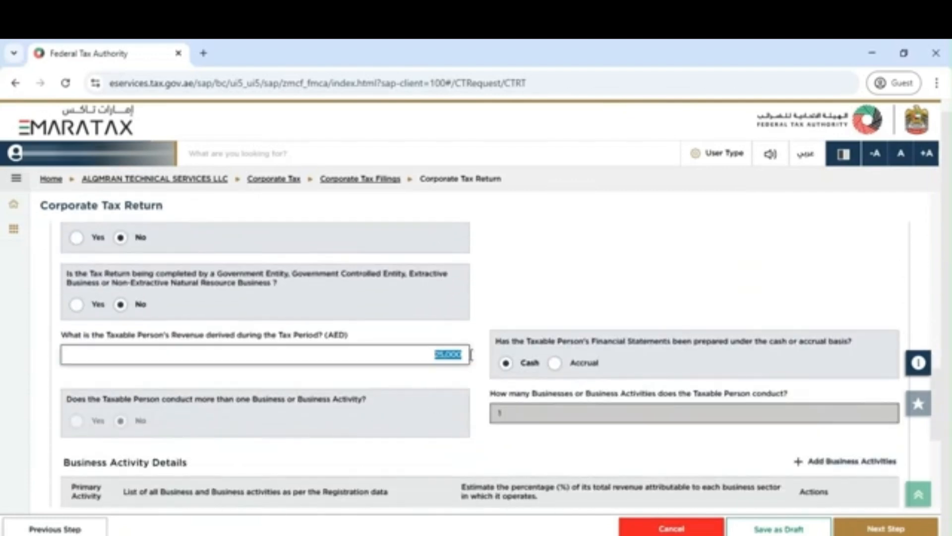
key("BackSpace")
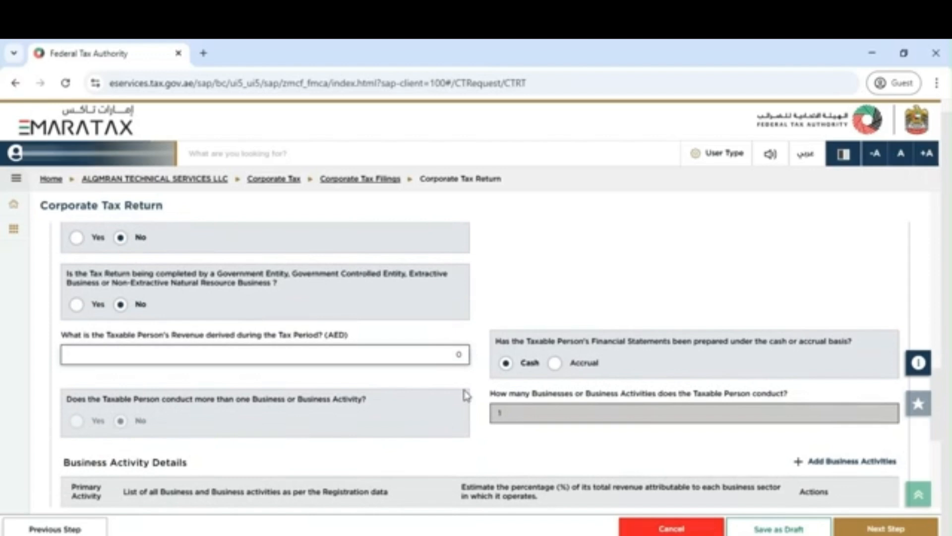
Step: Check the remaining business activity and Free Zone answers, and continue to the Elections section
scroll(476, 396, "down", 2)
scroll(490, 429, "down", 3)
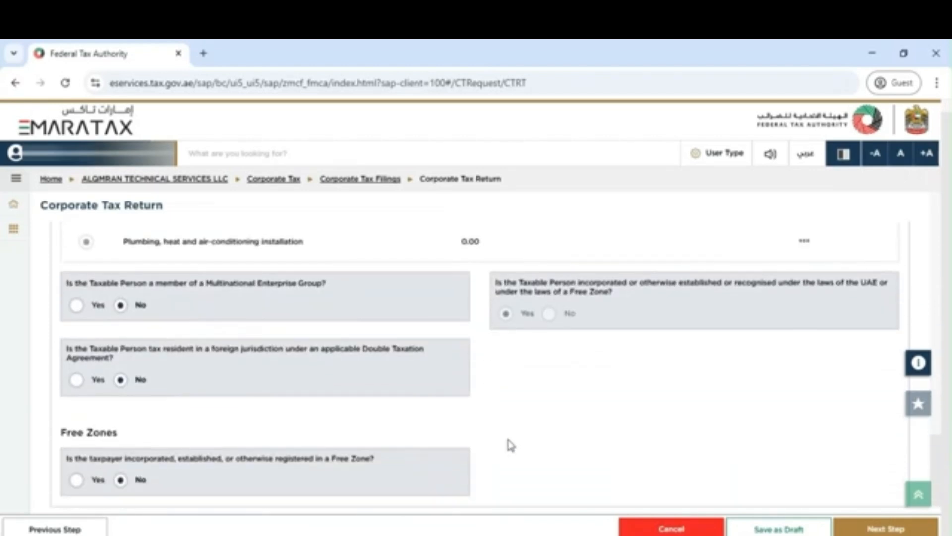
scroll(687, 416, "up", 15)
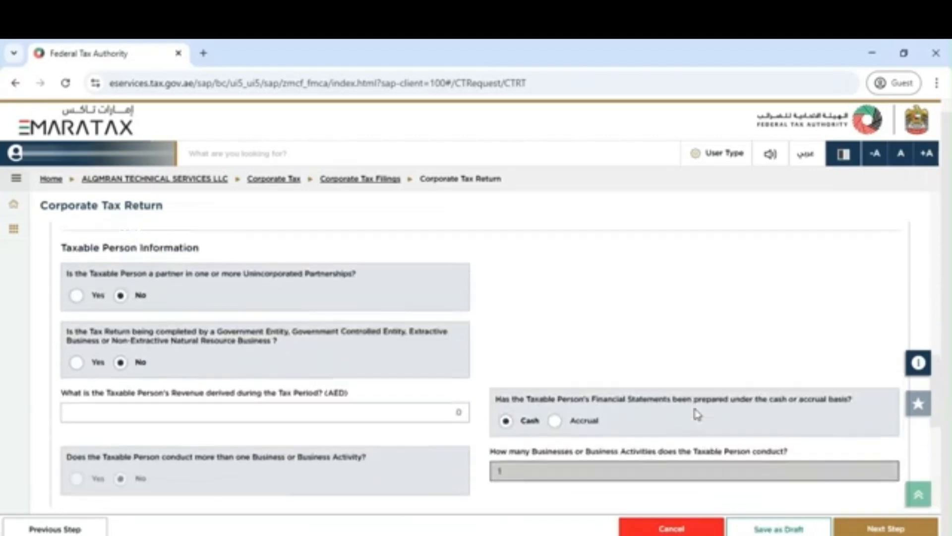
scroll(696, 413, "down", 12)
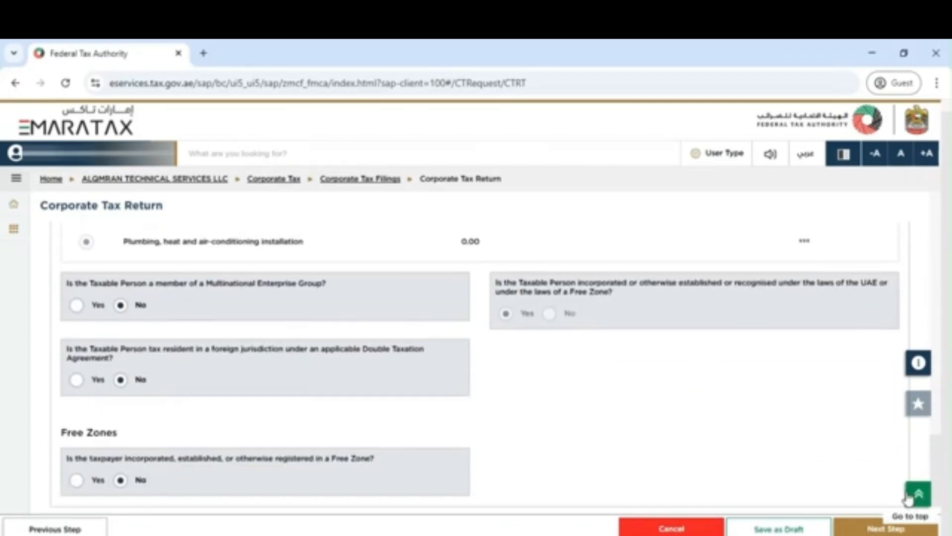
left_click(884, 528)
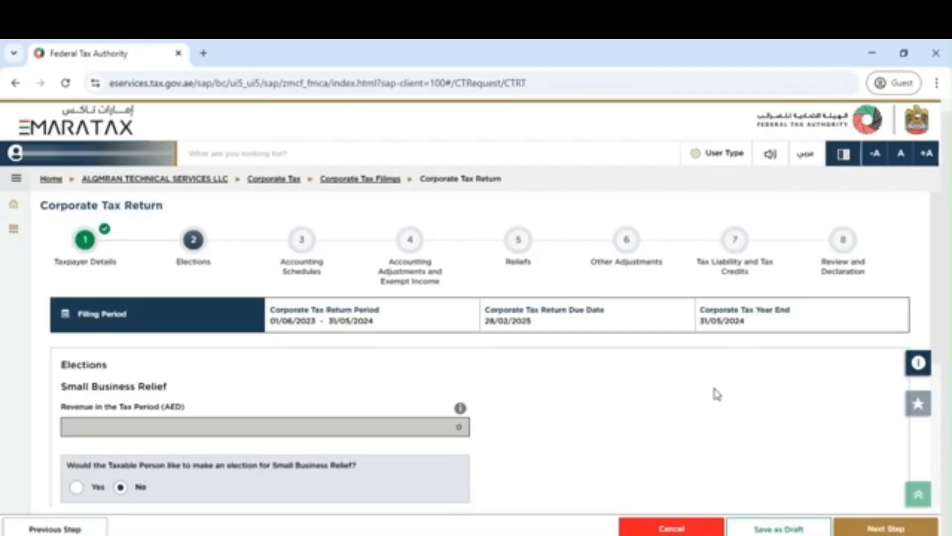
Step: Keep the Elections answers at No, including Small Business Relief, and continue to the Accounting Schedules section
scroll(489, 400, "down", 3)
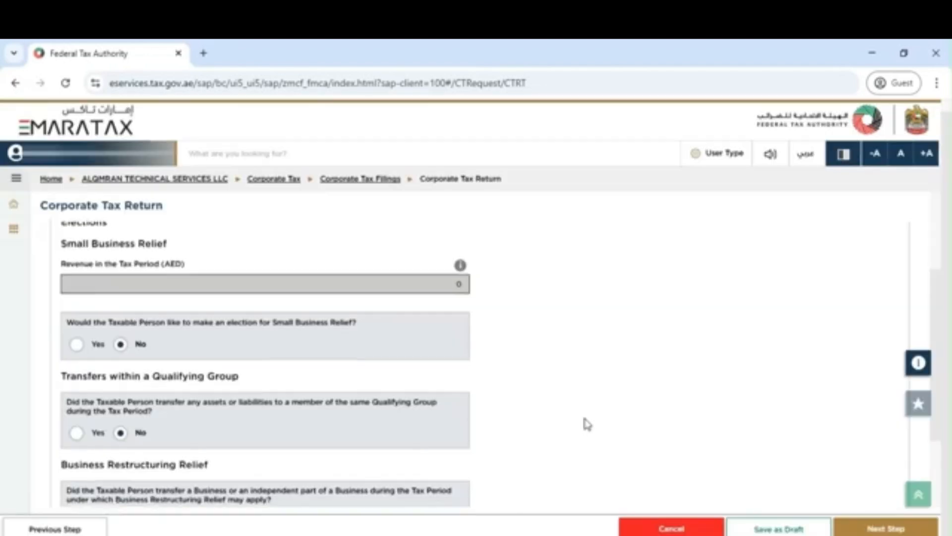
scroll(582, 417, "down", 3)
left_click(866, 522)
scroll(563, 388, "up", 4)
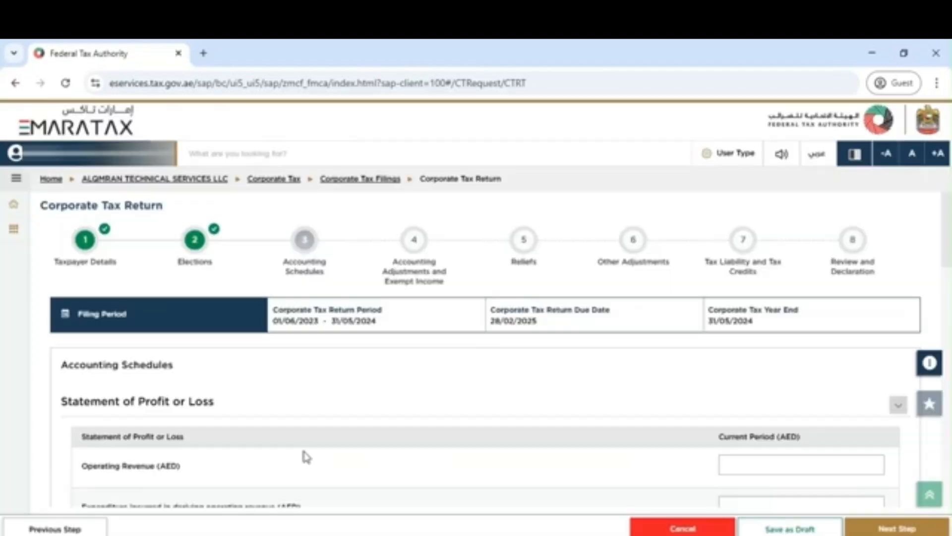
Step: Enter 0 AED for operating revenue and for expenditure incurred in deriving operating revenue
scroll(305, 456, "down", 3)
scroll(723, 441, "up", 1)
left_click(810, 345)
type("0")
left_click(827, 388)
scroll(816, 426, "down", 2)
Step: Enter 0 AED for salaries and wages, depreciation and amortisation, fines and penalties, and donations
left_click(816, 399)
type("0")
left_click(814, 440)
type("0")
scroll(811, 457, "down", 2)
left_click(825, 392)
type("0")
left_click(812, 429)
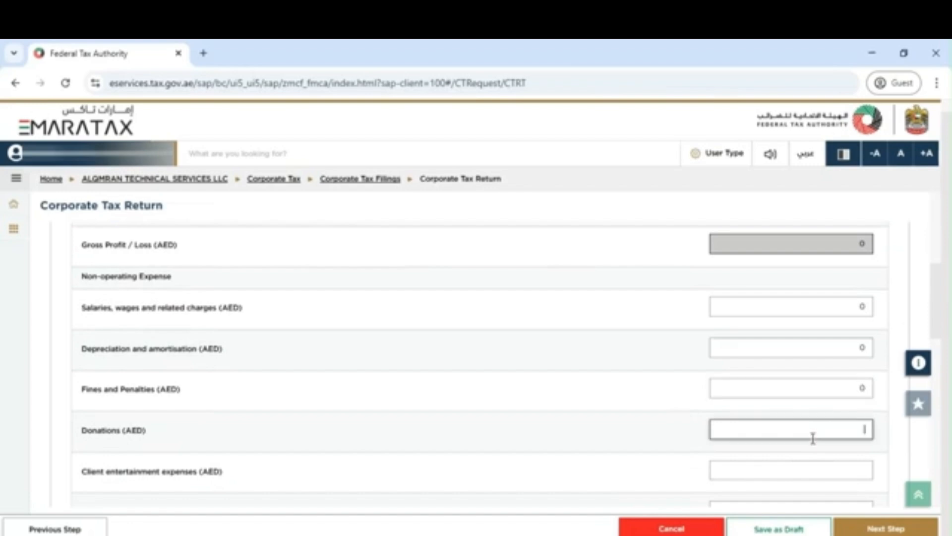
type("0")
Step: Enter 0 AED for client entertainment expenses and other expenses
scroll(814, 440, "down", 1)
left_click(821, 401)
type("0")
left_click(823, 441)
type("0")
Step: Enter 0 AED for dividends received and other non-operating revenue
scroll(825, 449, "down", 2)
left_click(827, 454)
type("0")
scroll(828, 459, "down", 2)
left_click(842, 403)
type("0")
Step: Enter 0 AED for interest income and interest expenditure
scroll(843, 422, "down", 1)
left_click(849, 400)
type("0")
left_click(842, 439)
type("0")
Step: Enter 0 AED for gains and losses on disposal of assets
scroll(839, 444, "down", 2)
left_click(839, 448)
type("0")
scroll(847, 440, "down", 2)
left_click(846, 395)
type("0")
Step: Enter 0 AED for foreign exchange gains and foreign exchange losses
scroll(843, 436, "down", 1)
left_click(841, 437)
type("0")
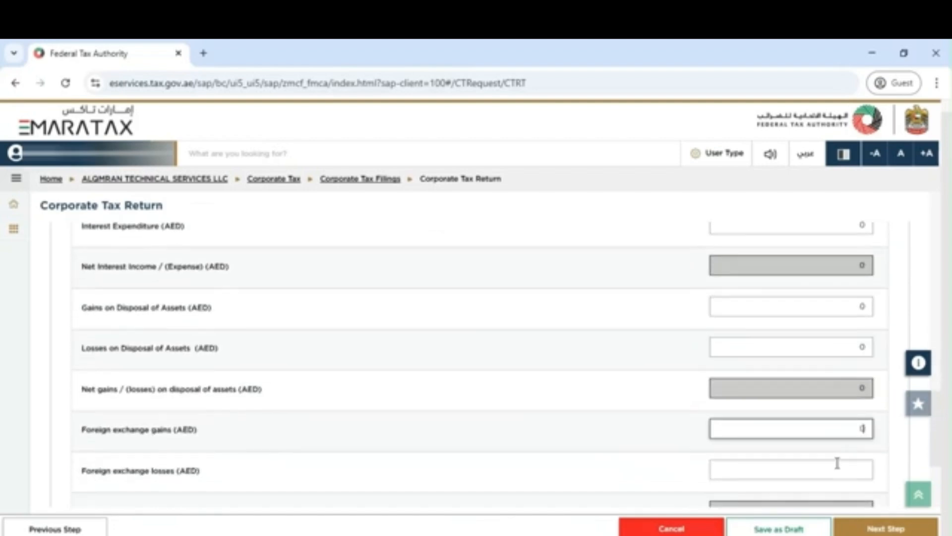
scroll(839, 447, "down", 2)
left_click(843, 382)
type("0")
scroll(825, 451, "down", 2)
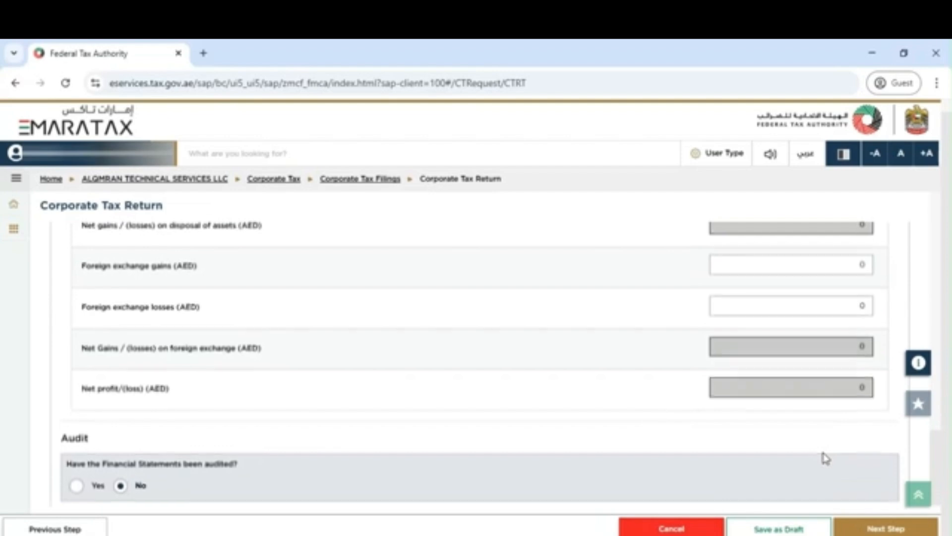
Step: Review the operating revenue, operating expenditure and gross profit or loss lines of the Statement of Profit or Loss
scroll(861, 460, "up", 5)
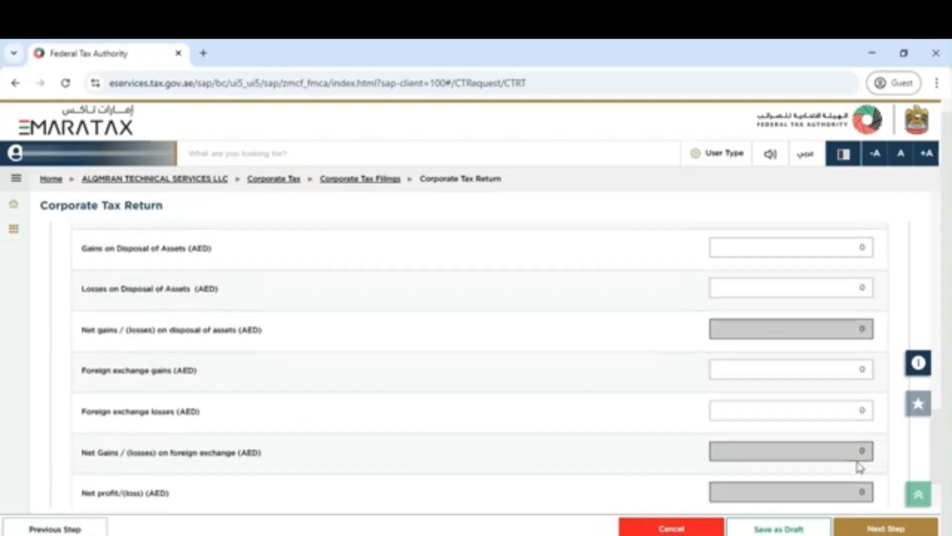
scroll(860, 455, "up", 10)
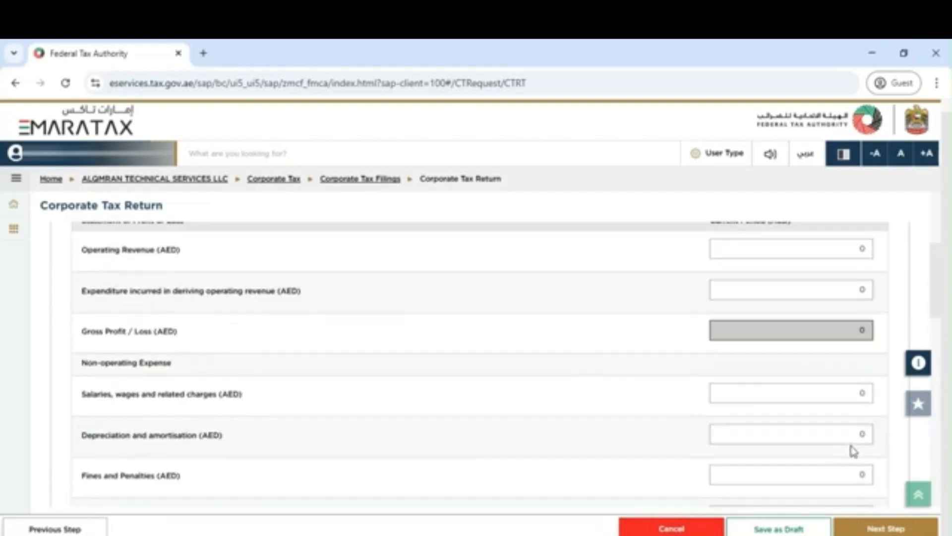
scroll(101, 339, "up", 2)
left_click_drag(84, 344, 179, 360)
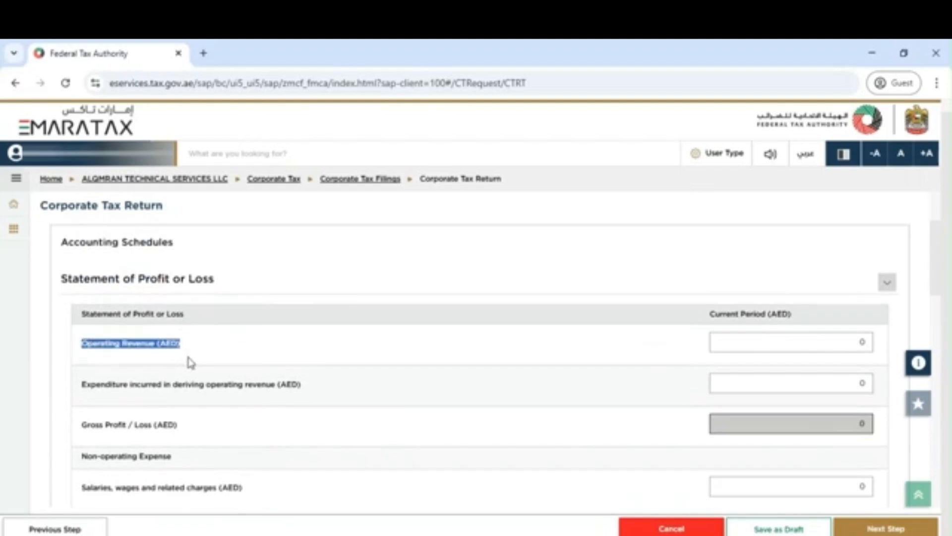
left_click_drag(83, 390, 202, 395)
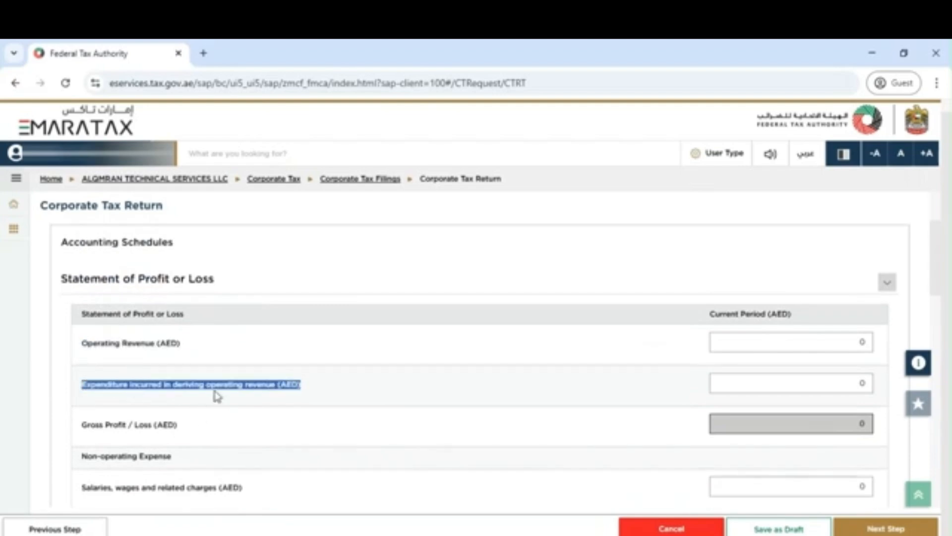
scroll(272, 425, "down", 1)
left_click_drag(83, 377, 171, 397)
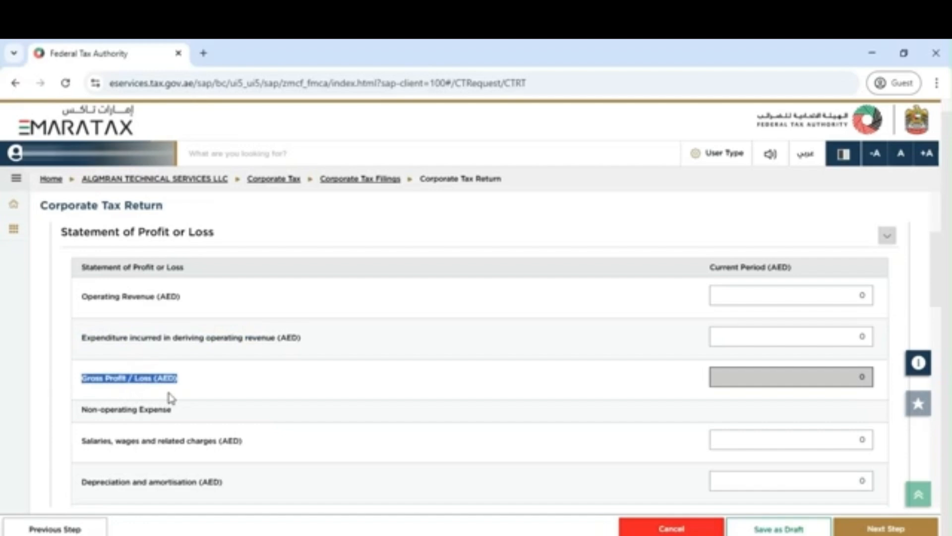
Step: Examine the Non-operating Expense lines and their total in the Statement of Profit or Loss
scroll(153, 415, "down", 1)
left_click_drag(83, 364, 171, 369)
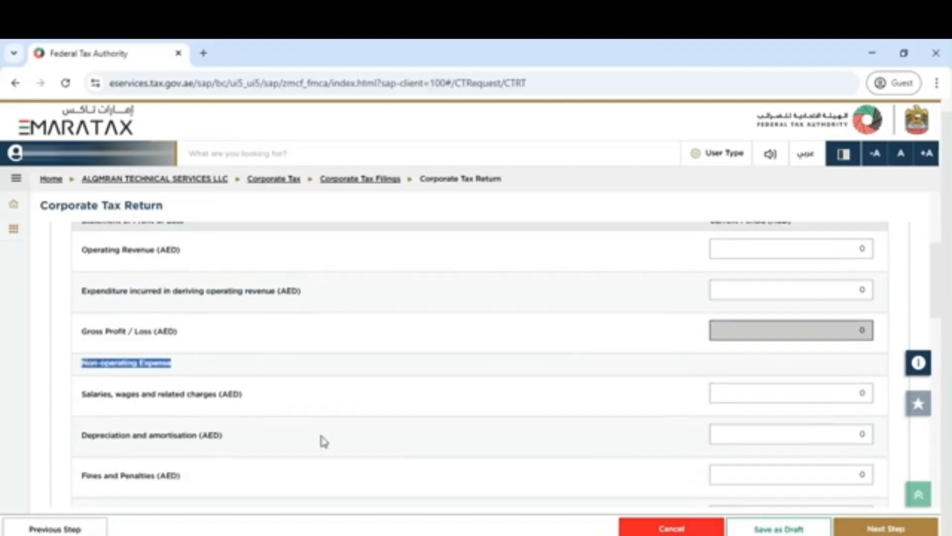
scroll(382, 456, "down", 1)
left_click(88, 360)
scroll(99, 412, "down", 2)
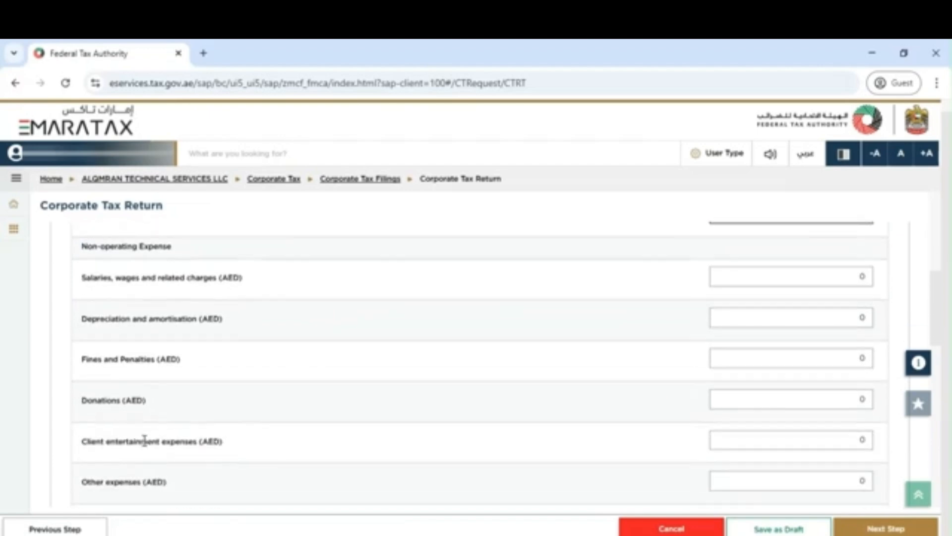
scroll(183, 412, "down", 1)
scroll(496, 463, "down", 1)
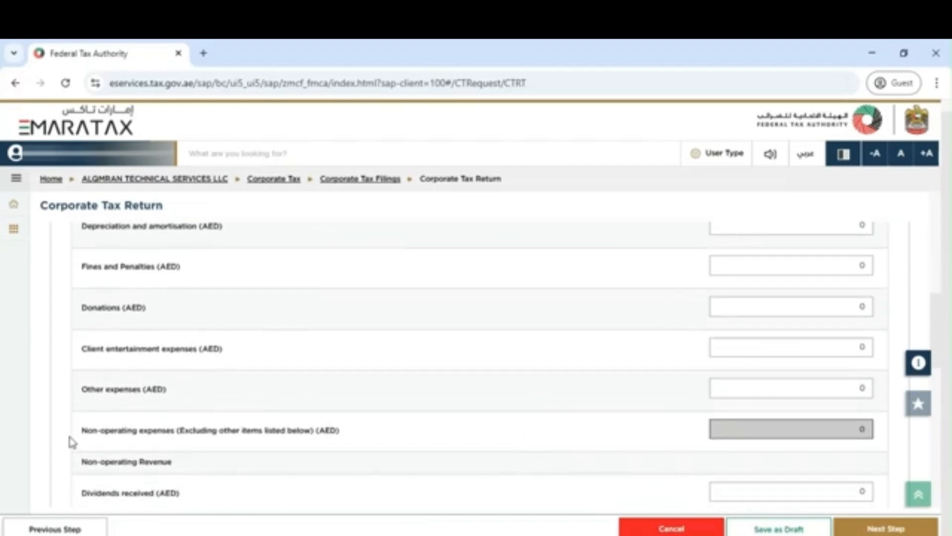
left_click_drag(82, 430, 359, 440)
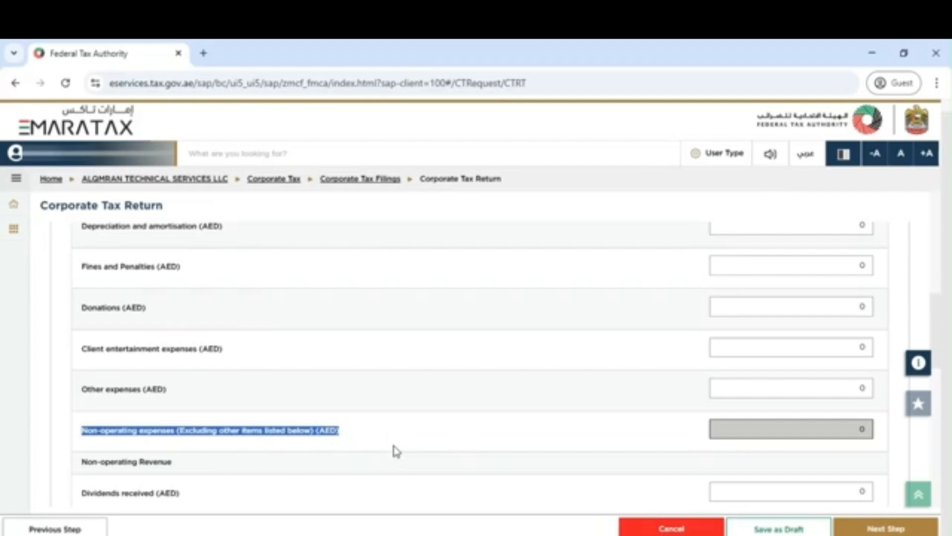
scroll(396, 447, "down", 1)
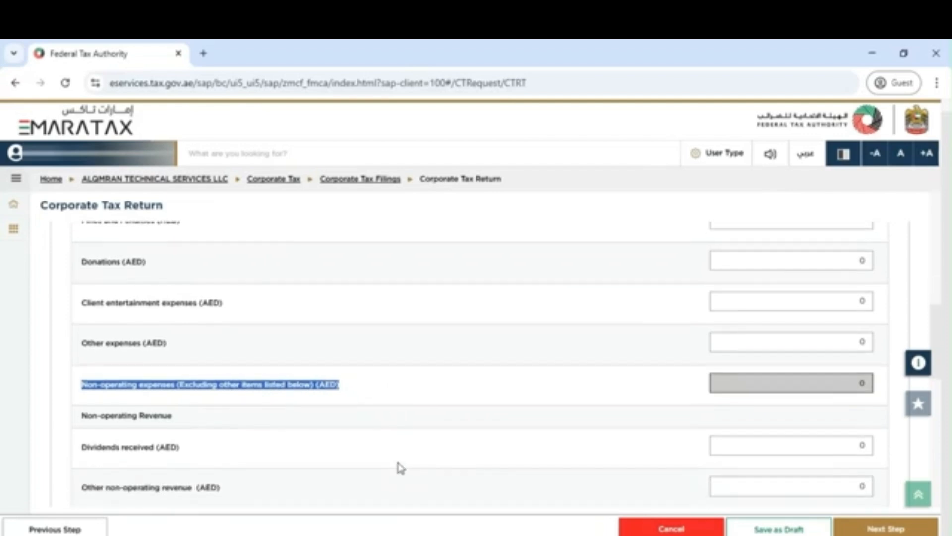
left_click(682, 420)
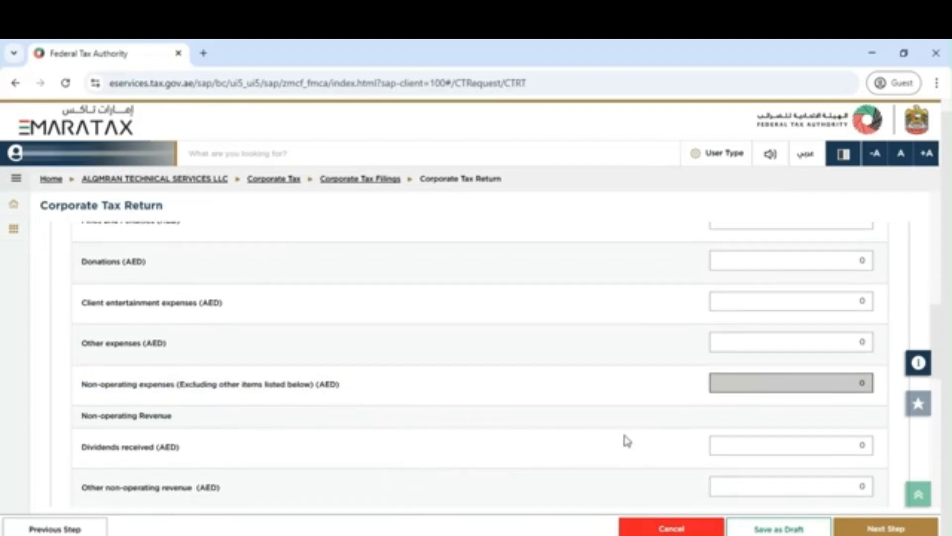
Step: Review the Non-operating Revenue, Other items and Net profit/(loss) lines of the Statement of Profit or Loss
scroll(645, 436, "down", 1)
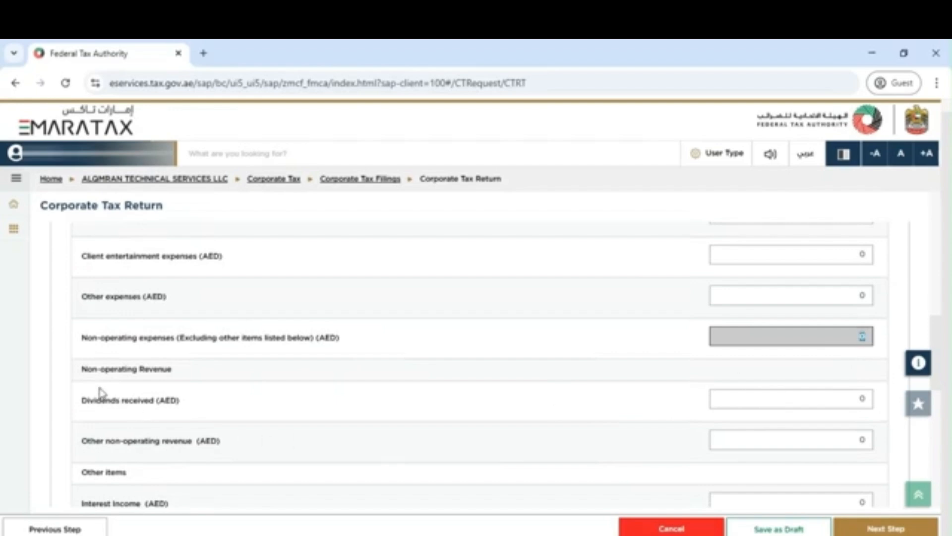
left_click_drag(80, 369, 196, 375)
scroll(206, 419, "down", 1)
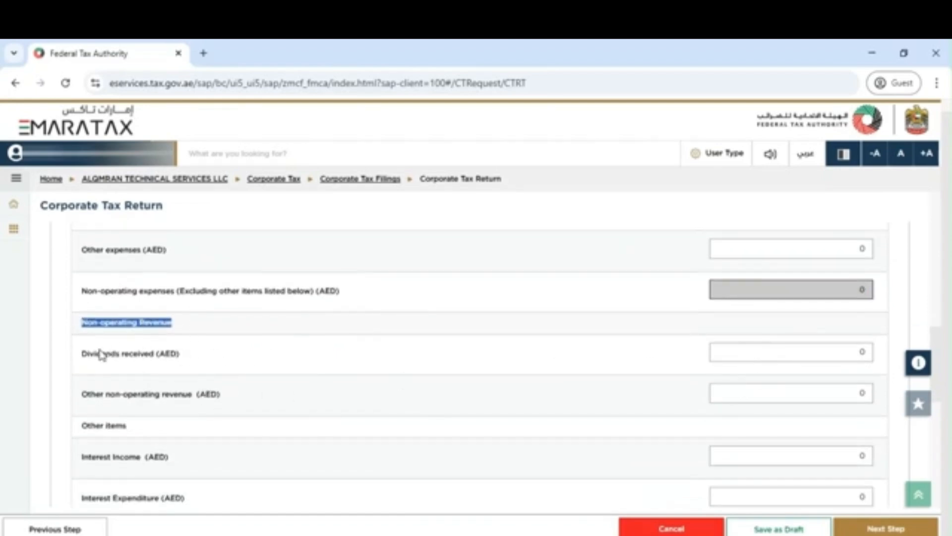
scroll(168, 417, "down", 2)
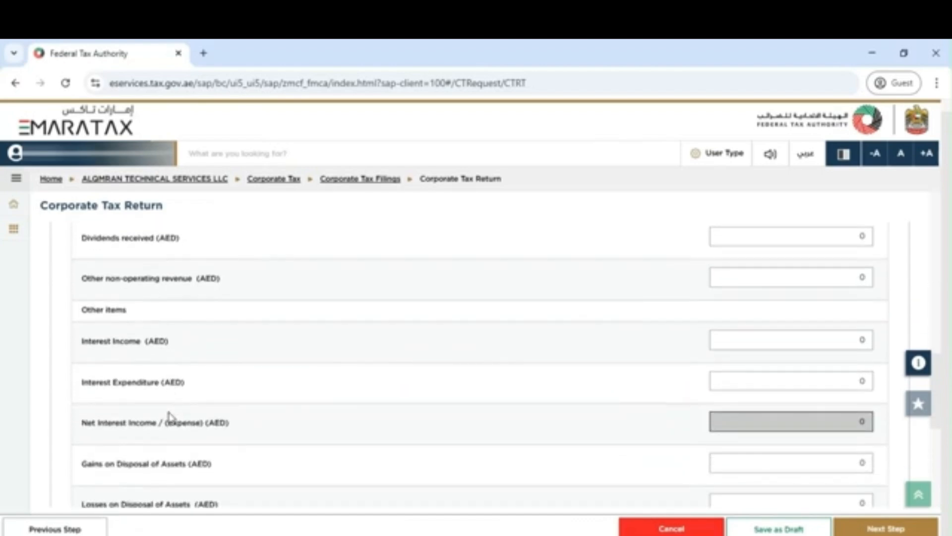
scroll(178, 424, "down", 1)
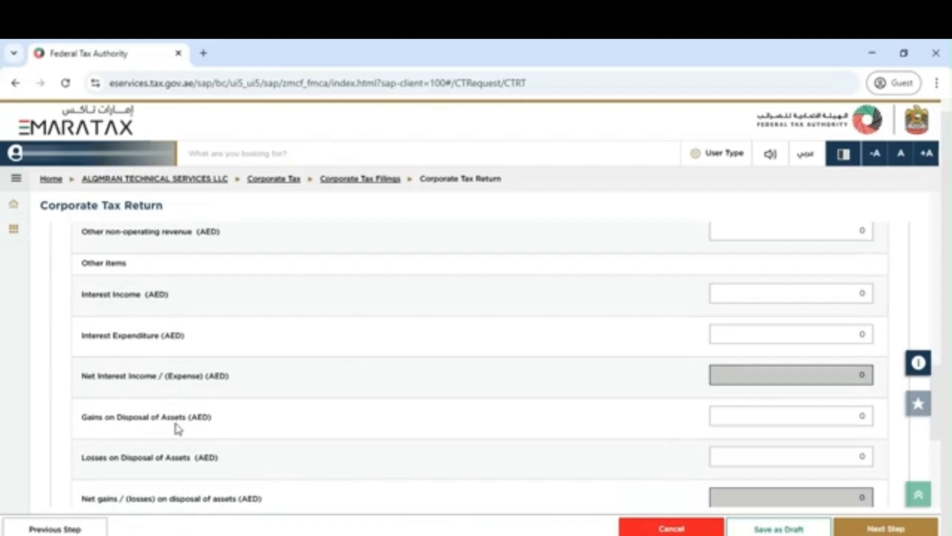
scroll(178, 429, "down", 1)
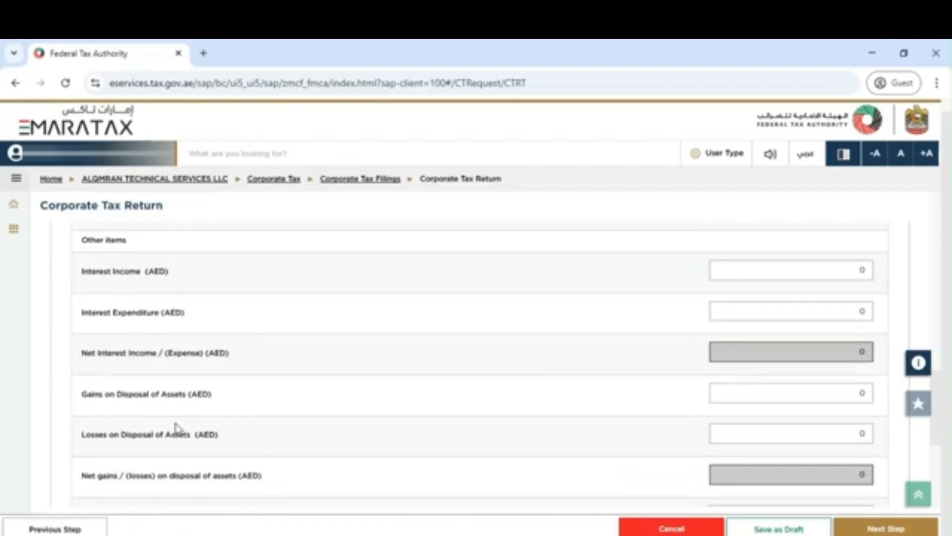
scroll(250, 469, "down", 1)
scroll(434, 453, "down", 2)
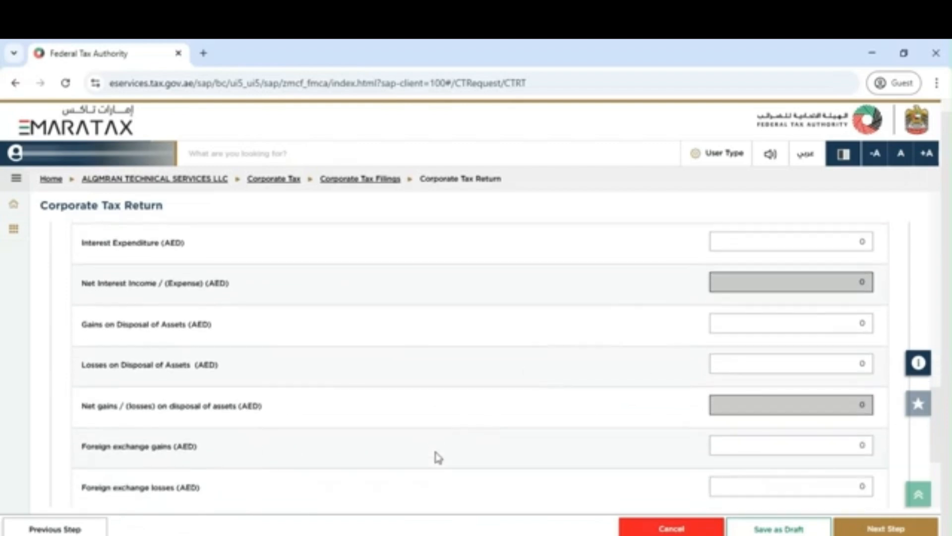
scroll(438, 457, "down", 2)
scroll(438, 457, "down", 4)
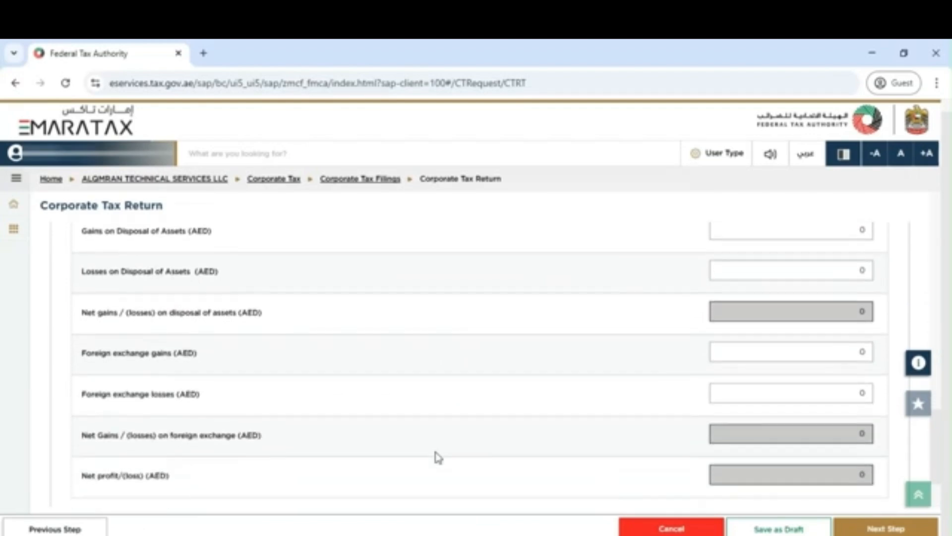
scroll(438, 457, "down", 2)
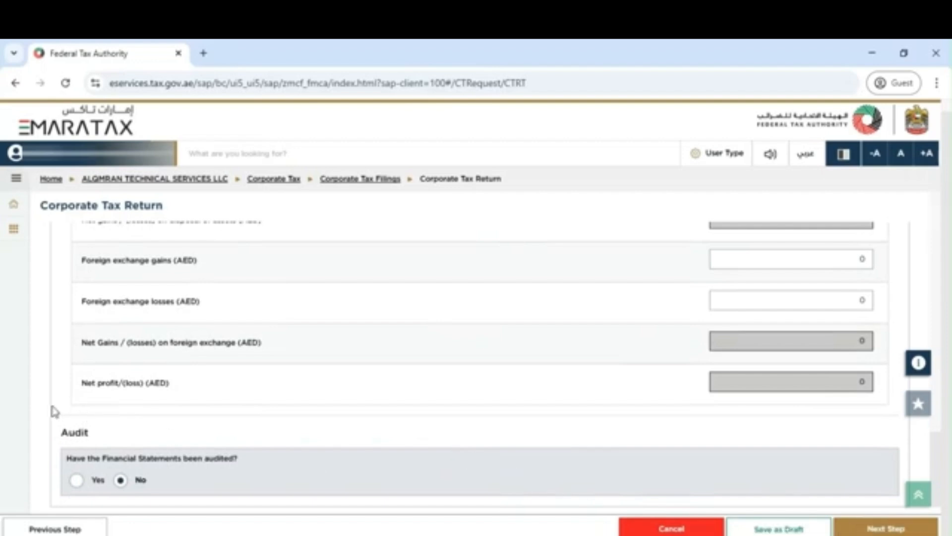
left_click_drag(83, 380, 174, 391)
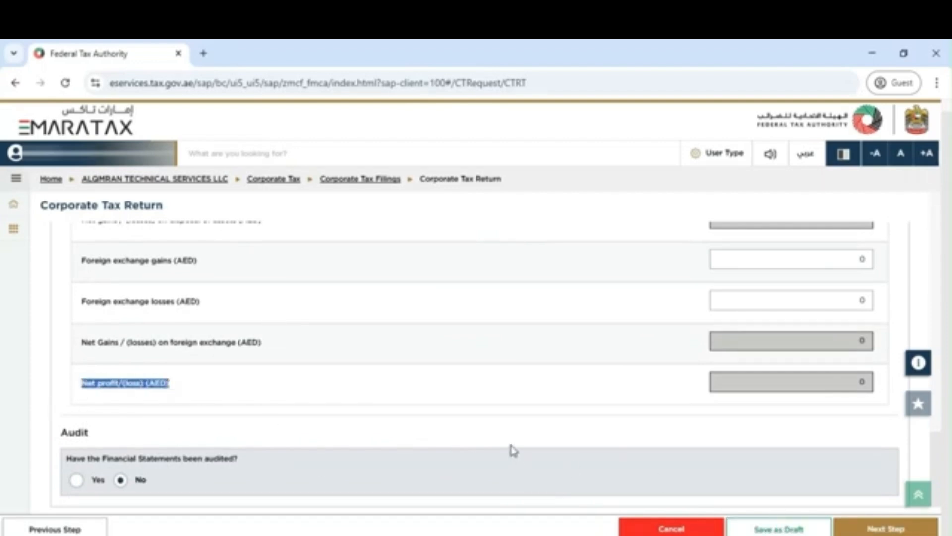
Step: Proceed through Accounting Adjustments and Exempt Income to Reliefs, answering No to the Exempt Income questions
left_click(897, 530)
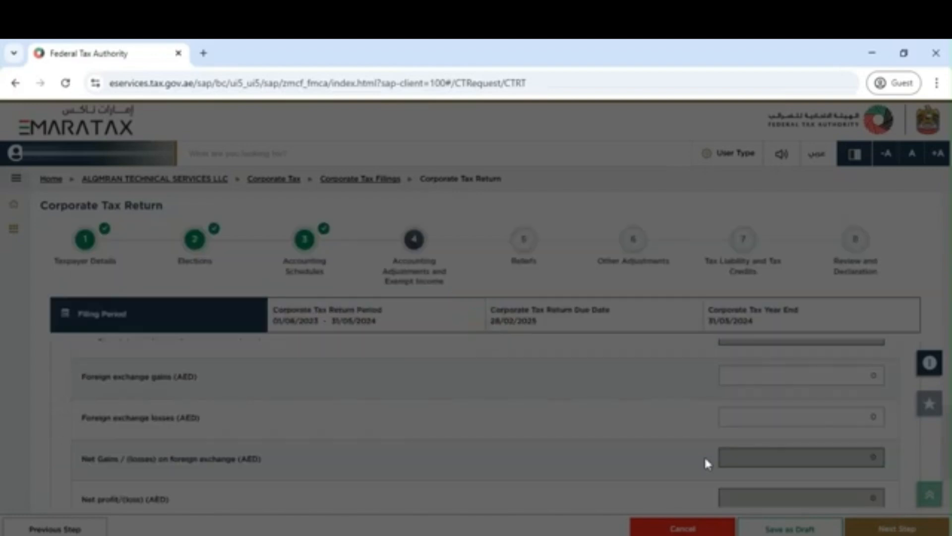
scroll(570, 461, "down", 3)
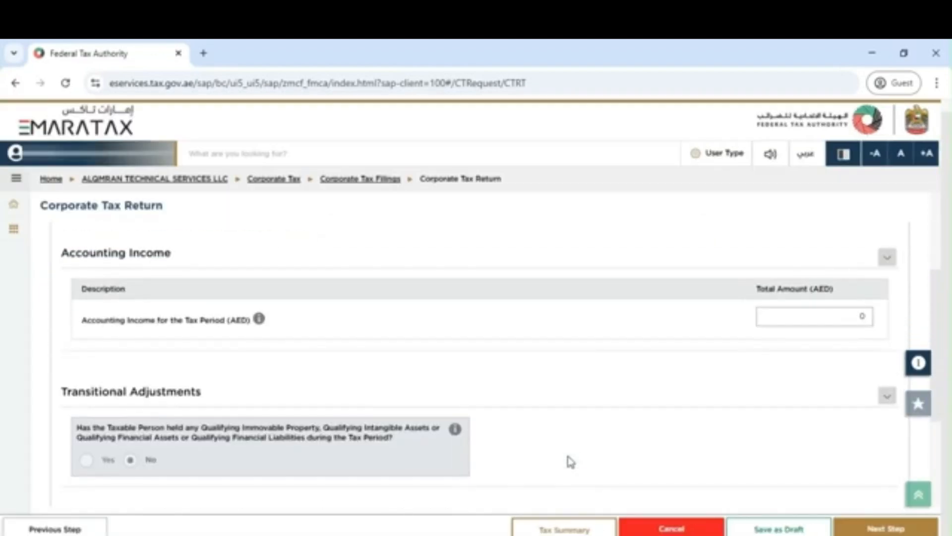
scroll(742, 431, "down", 3)
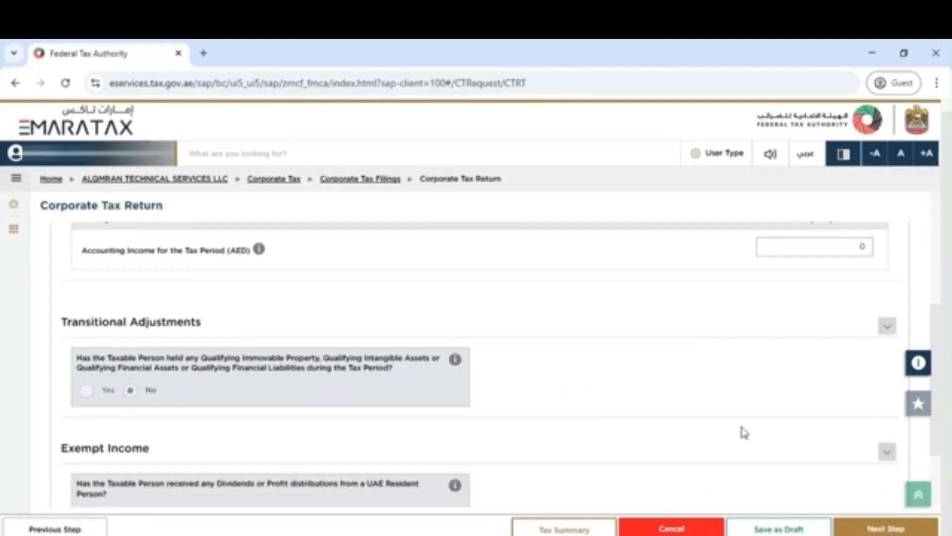
scroll(744, 432, "down", 1)
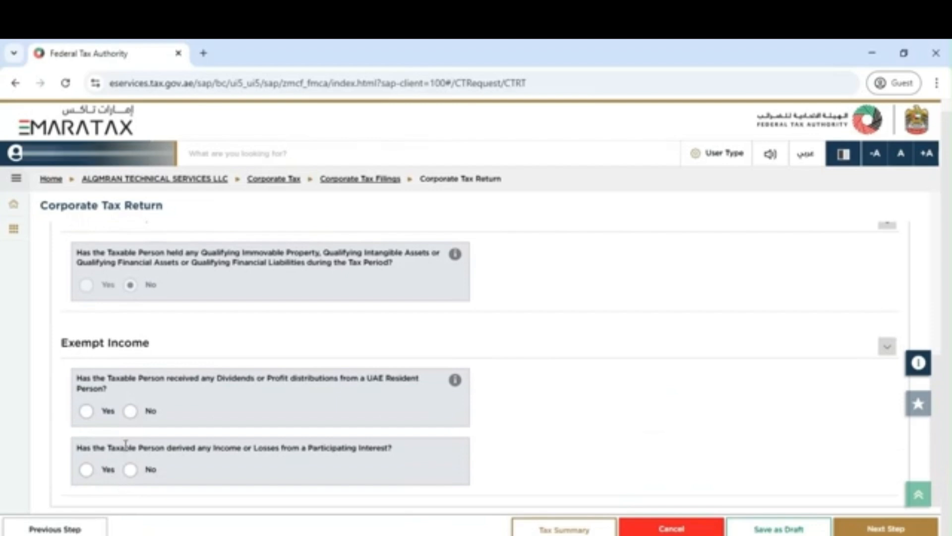
left_click(130, 470)
left_click(854, 533)
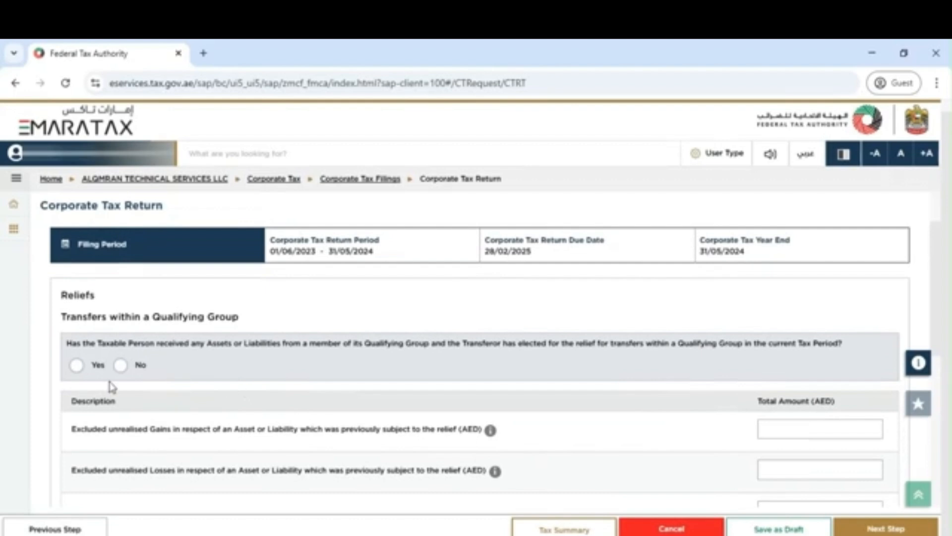
Step: Answer No for Transfers within a Qualifying Group and enter 0 AED for its unrealised gains, unrealised losses and both depreciation adjustments
left_click(120, 365)
scroll(349, 427, "down", 2)
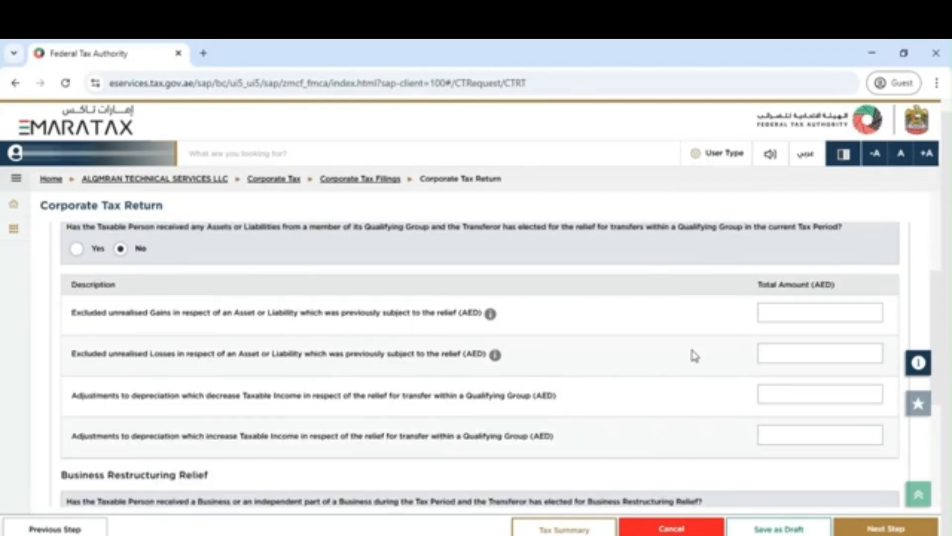
left_click(847, 312)
type("0")
left_click(851, 358)
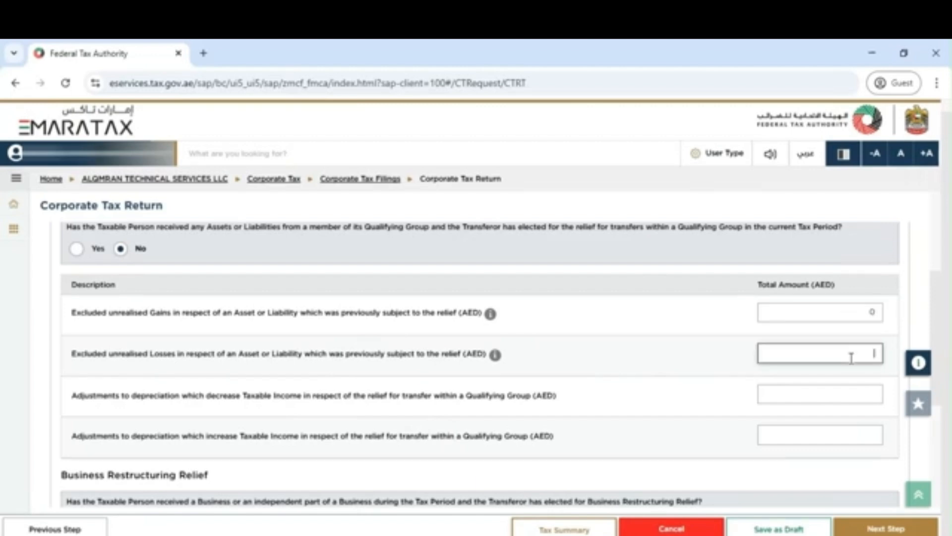
type("0")
scroll(856, 367, "down", 1)
left_click(858, 349)
type("0")
left_click(838, 393)
type("0")
left_click(804, 434)
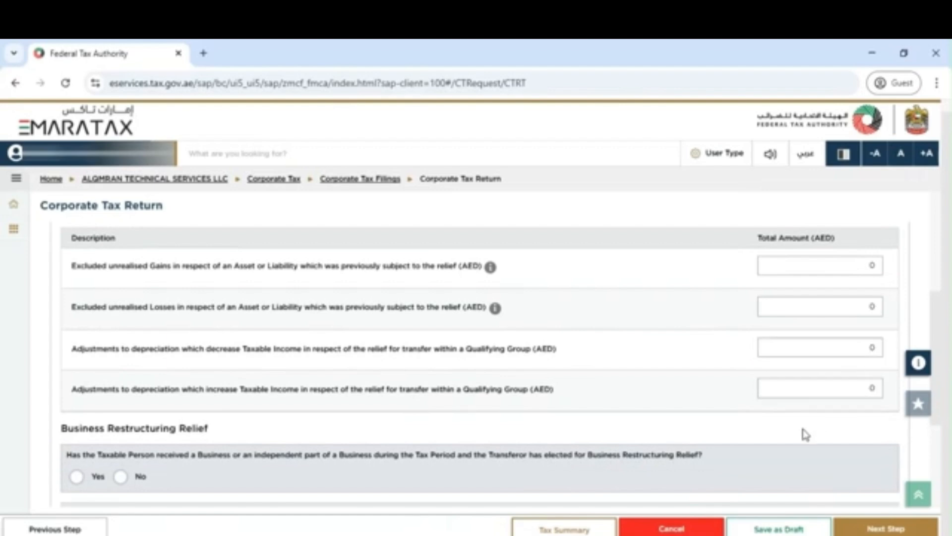
Step: Answer No for Business Restructuring Relief and enter 0 AED for its unrealised gains, unrealised losses and both depreciation adjustments
scroll(804, 434, "down", 3)
left_click(120, 340)
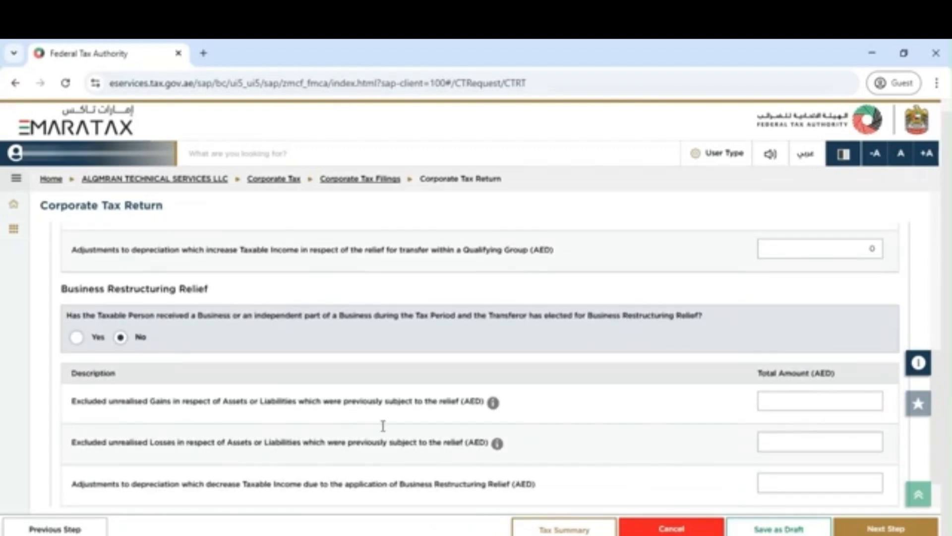
scroll(389, 431, "down", 1)
left_click(832, 350)
type("0")
left_click(825, 391)
type("0")
left_click(828, 435)
type("0")
left_click(839, 472)
type("0")
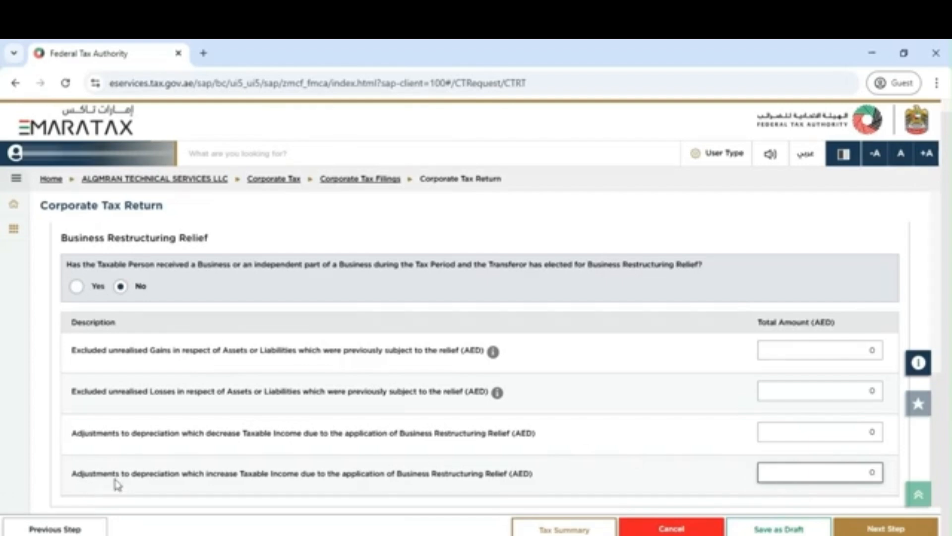
Step: Continue to Other Adjustments and enter 0 AED for non-deductible entertainment expenditure, pension contributions and charitable donations
left_click(886, 528)
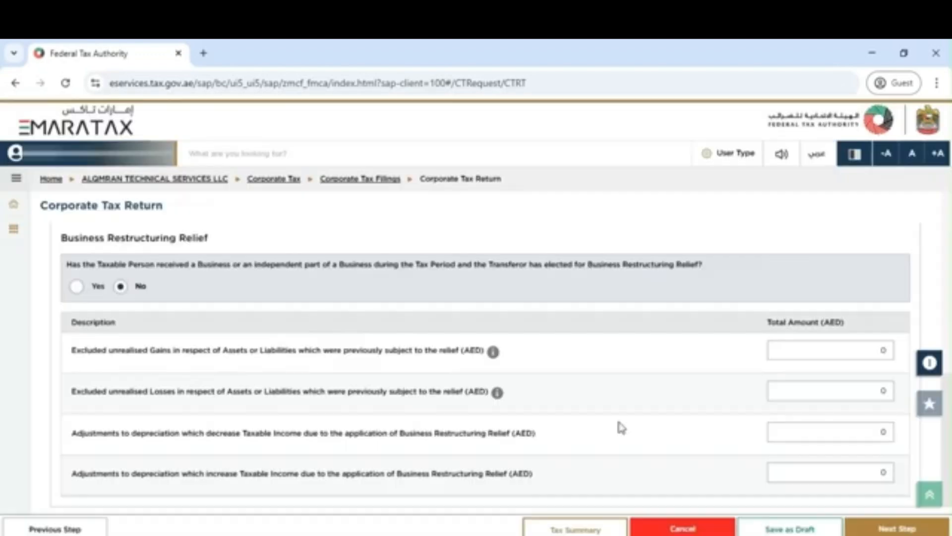
scroll(621, 428, "up", 1)
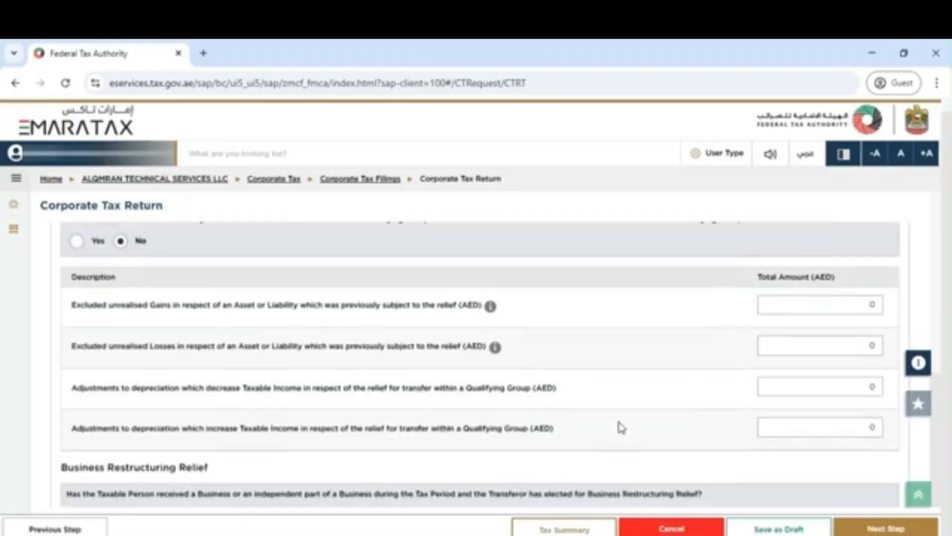
scroll(621, 428, "down", 4)
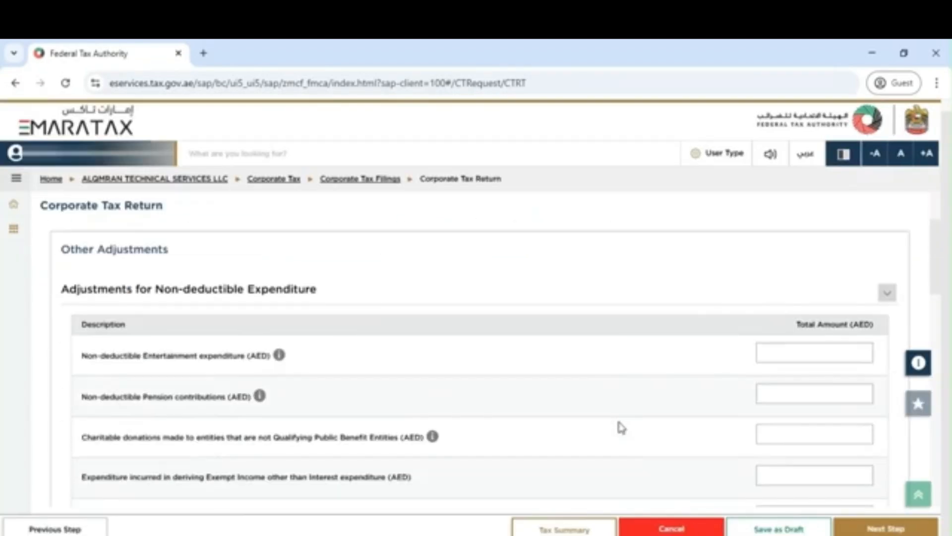
scroll(621, 427, "up", 2)
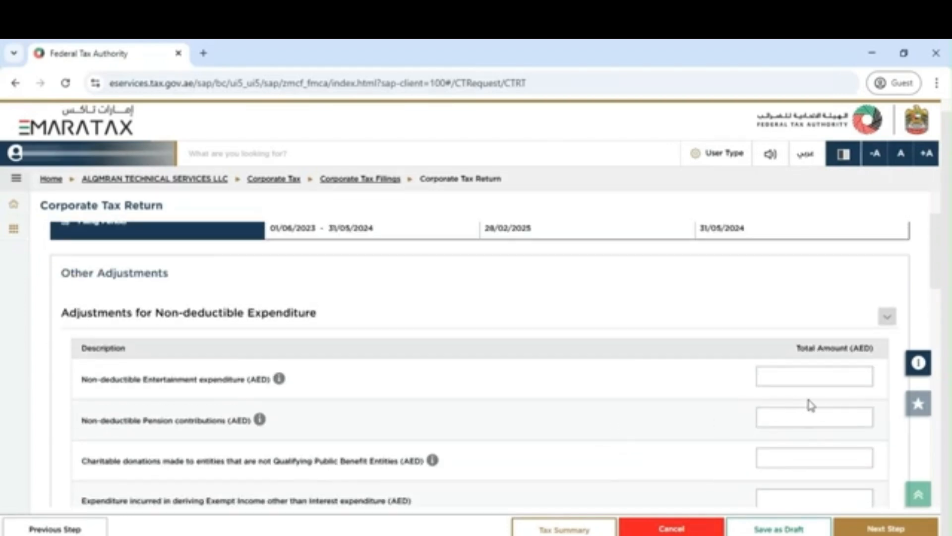
left_click(824, 380)
left_click(812, 418)
left_click(805, 457)
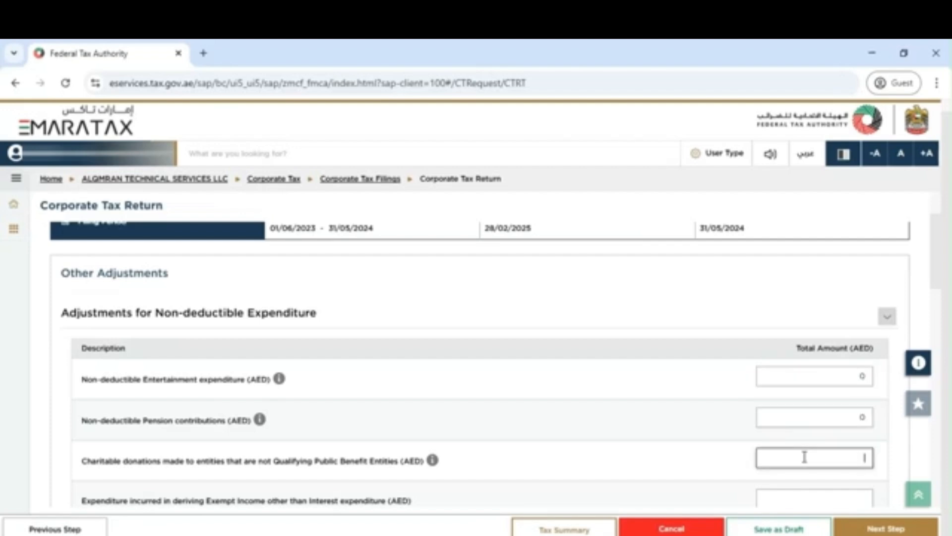
scroll(805, 457, "down", 2)
left_click(827, 448)
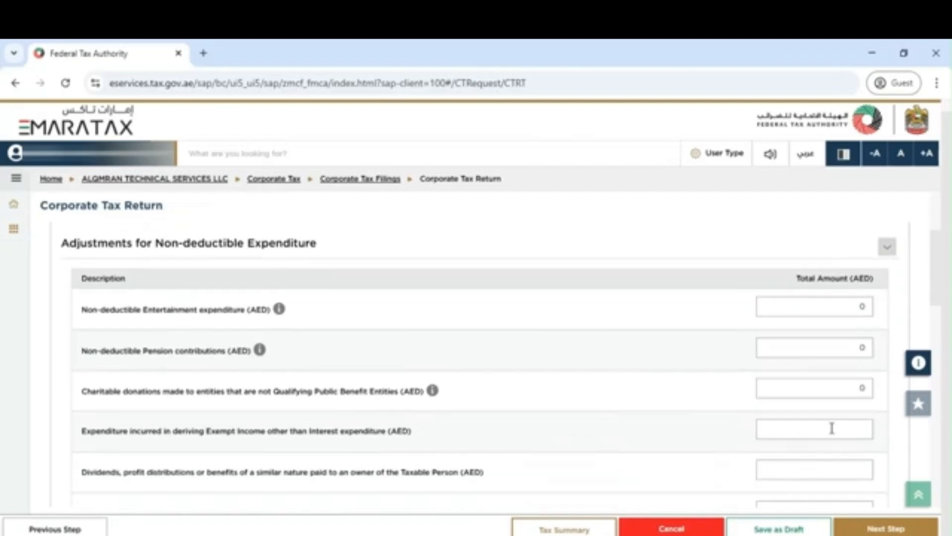
Step: Enter 0 AED for exempt income expenditure, dividends paid to an owner, expenses not wholly for the Business and other non-deductible expenditure
left_click(831, 428)
scroll(836, 449, "down", 2)
left_click(835, 398)
left_click(818, 440)
scroll(819, 444, "down", 2)
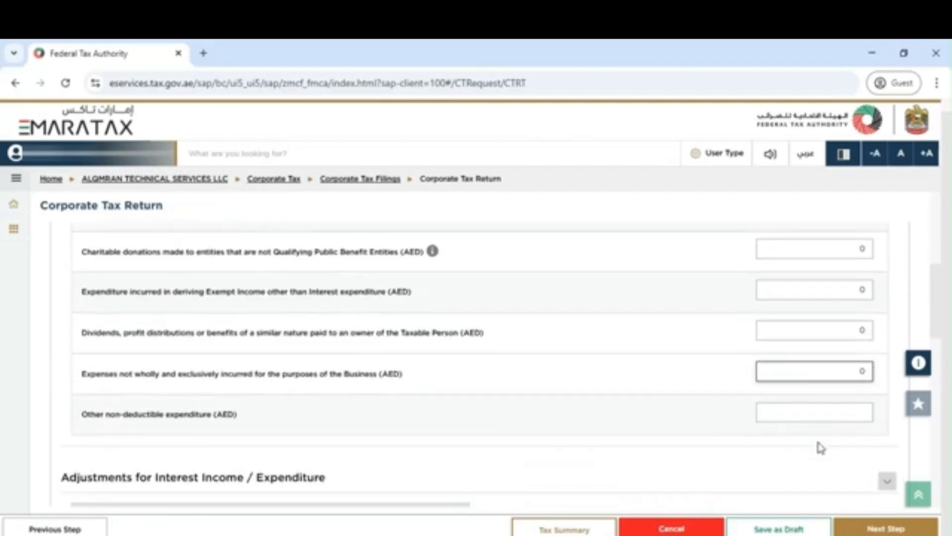
left_click(846, 414)
scroll(727, 449, "up", 3)
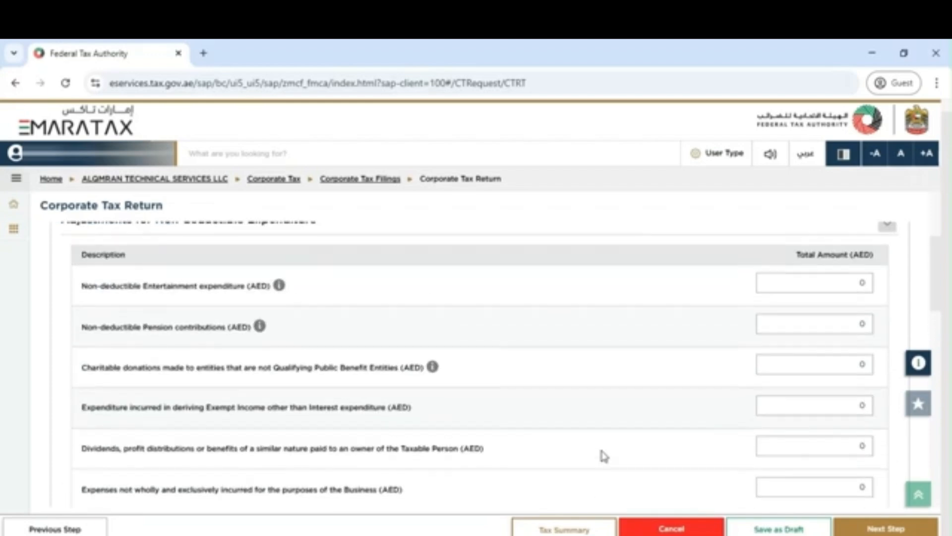
scroll(602, 456, "up", 2)
scroll(515, 422, "down", 5)
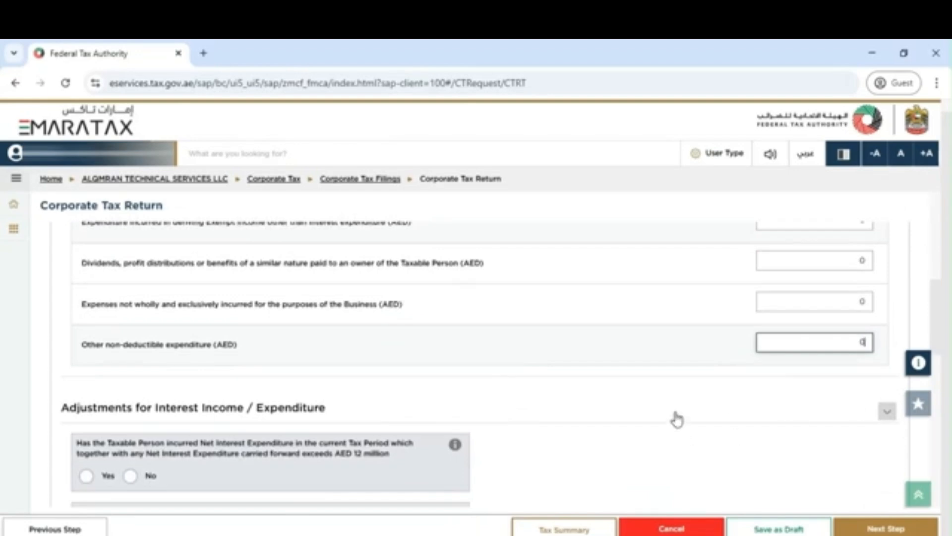
Step: Answer No to both net interest expenditure questions and enter 0 AED for amounts non-deductible under the Specific Interest Deduction Limitation Rule
scroll(676, 419, "down", 2)
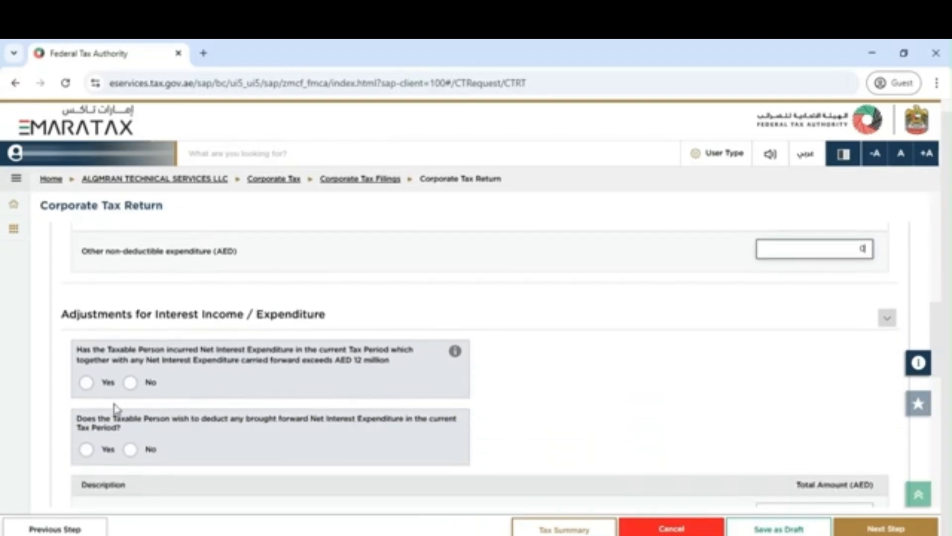
left_click(130, 383)
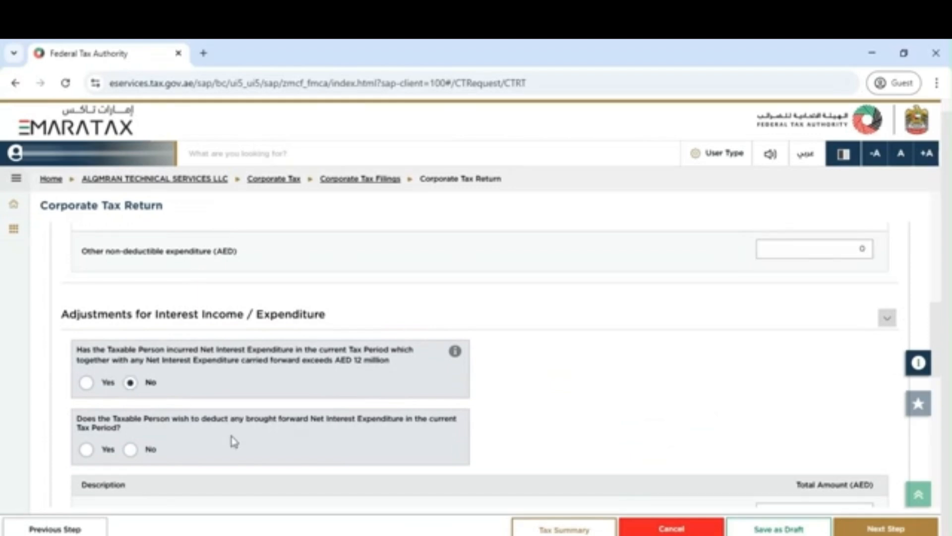
scroll(233, 441, "down", 2)
left_click(130, 380)
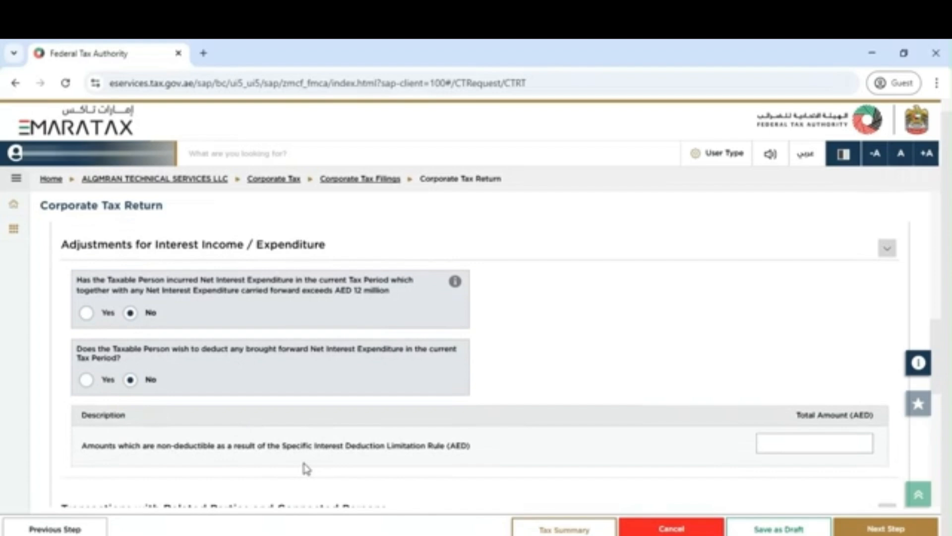
scroll(305, 467, "down", 1)
scroll(304, 465, "up", 2)
scroll(304, 465, "down", 2)
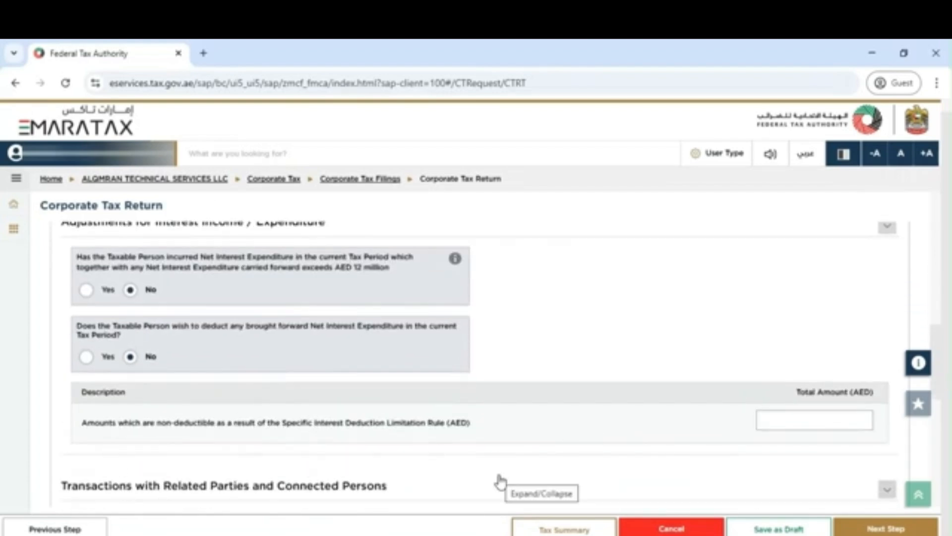
left_click(854, 422)
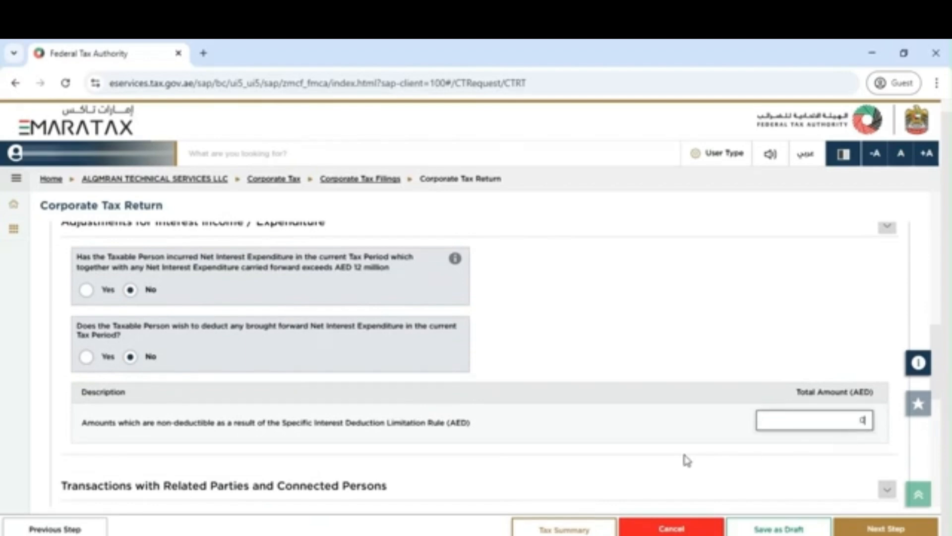
left_click(685, 454)
Step: Answer No to all three questions under Transactions with Related Parties and Connected Persons
scroll(684, 457, "down", 4)
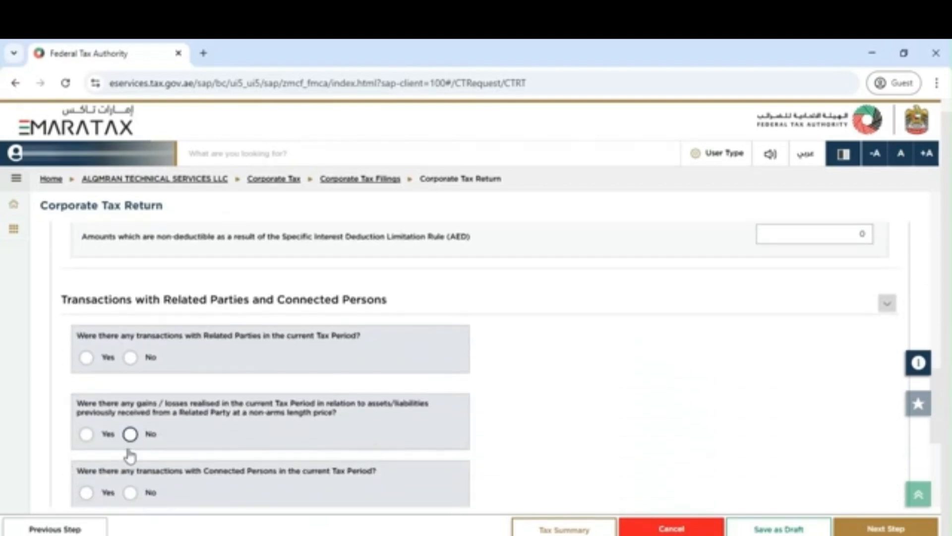
left_click(131, 357)
scroll(148, 419, "down", 1)
left_click(130, 388)
left_click(131, 446)
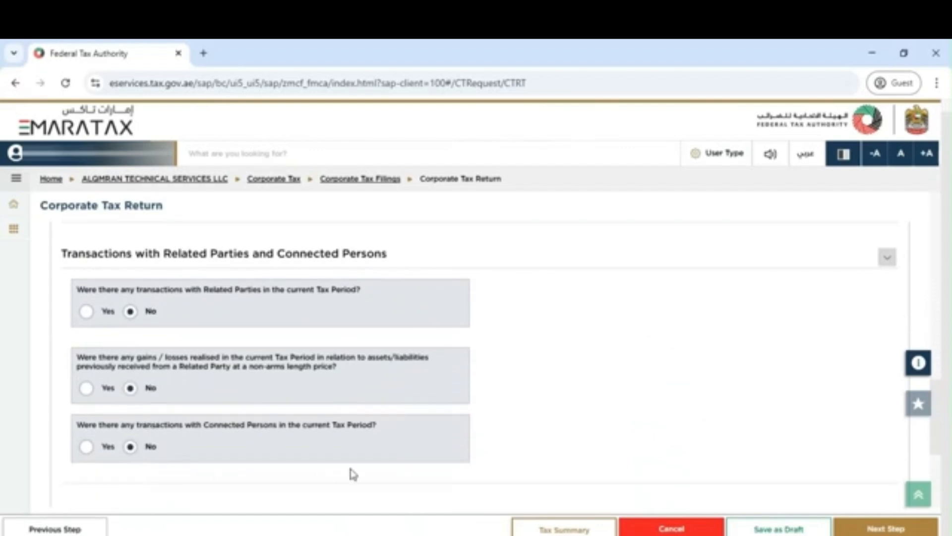
Step: Answer No to the Qualifying Investment Fund and other adjustments questions, and continue to Tax Liability and Tax Credits
scroll(237, 342, "down", 3)
scroll(237, 341, "down", 2)
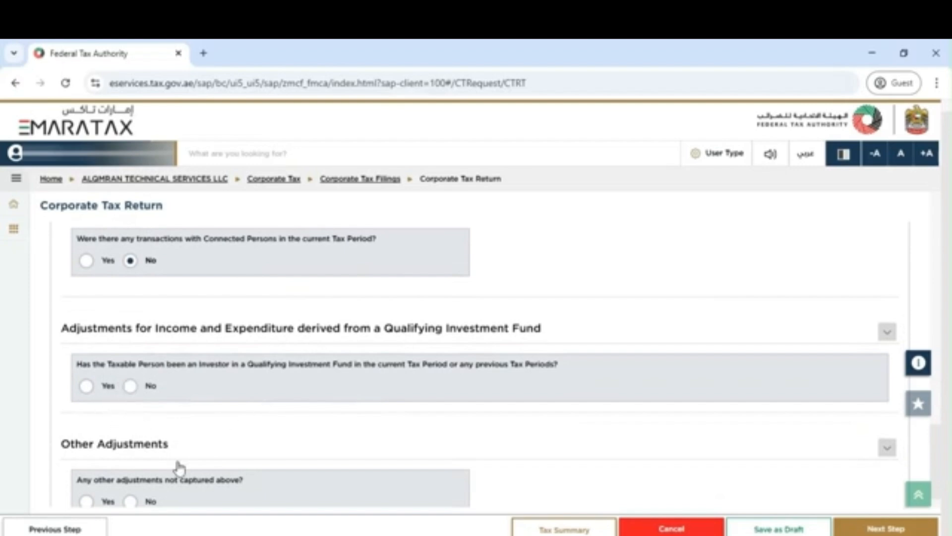
scroll(179, 466, "down", 1)
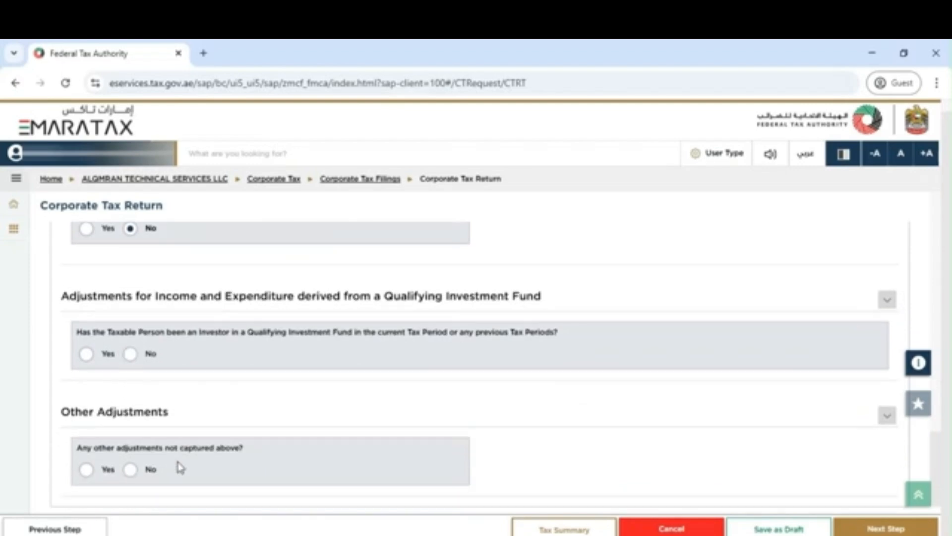
left_click(131, 471)
left_click(923, 527)
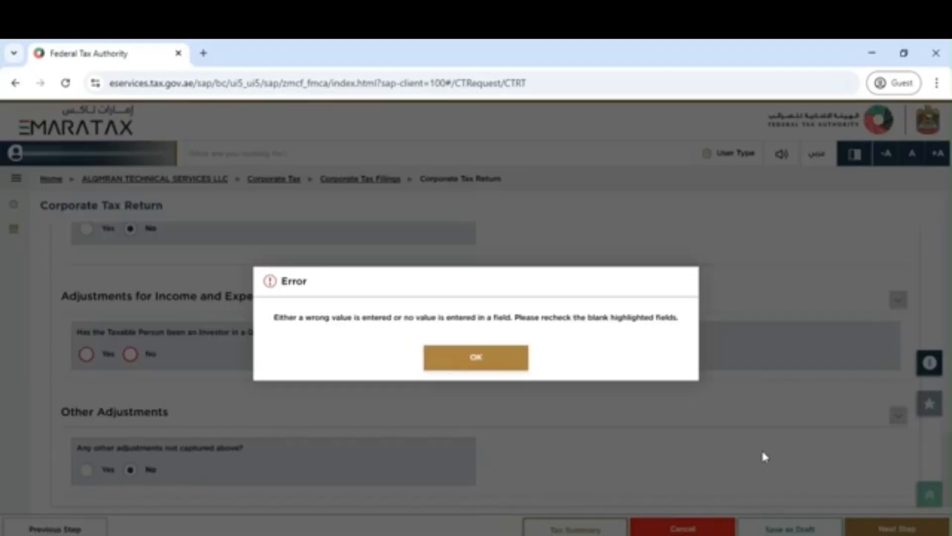
left_click(451, 367)
left_click(130, 353)
left_click(883, 529)
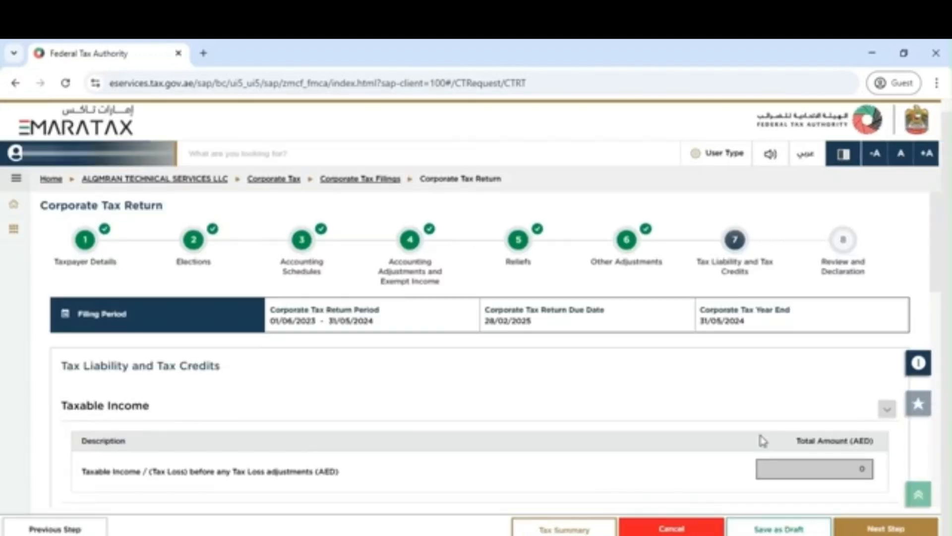
Step: Answer No to claiming Tax Losses from, or surrendering Tax Losses to, another group entity
scroll(629, 469, "down", 2)
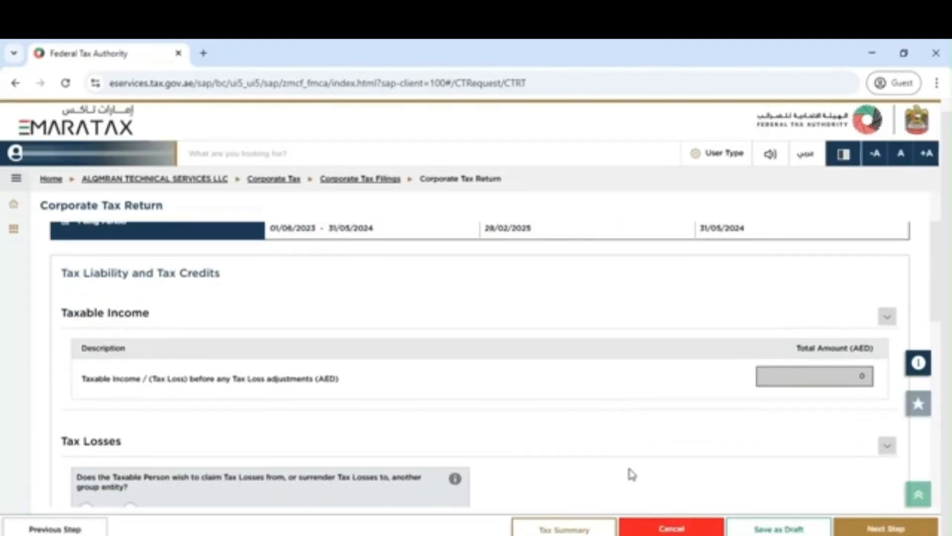
scroll(629, 468, "down", 1)
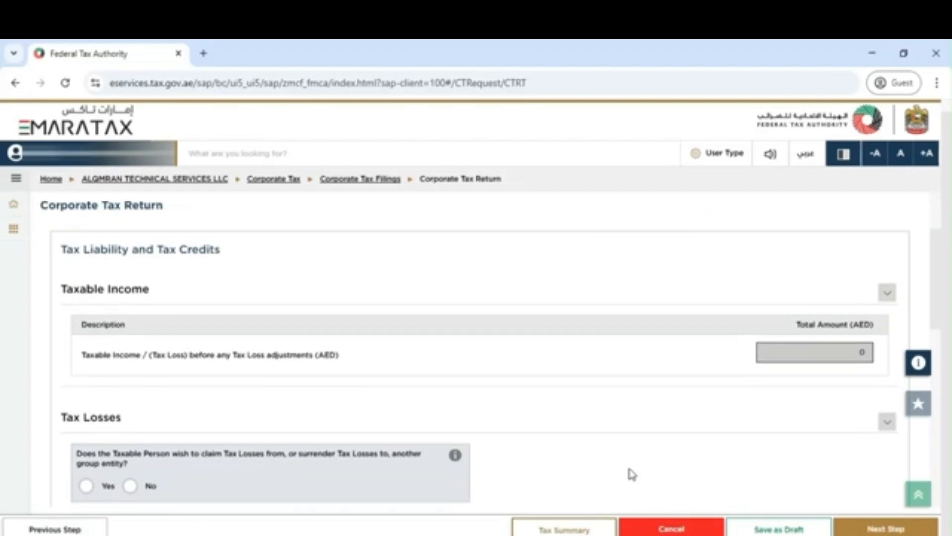
scroll(630, 473, "down", 2)
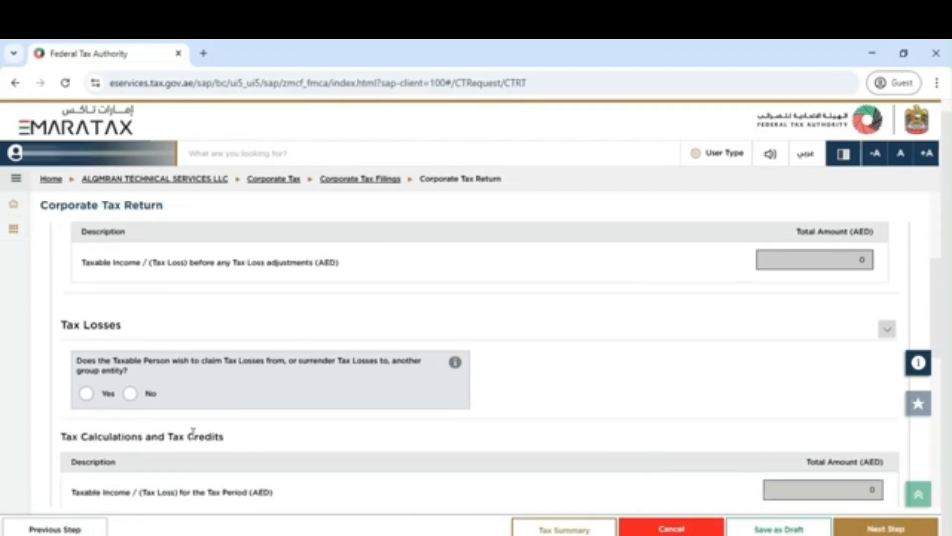
left_click(131, 394)
scroll(435, 446, "up", 2)
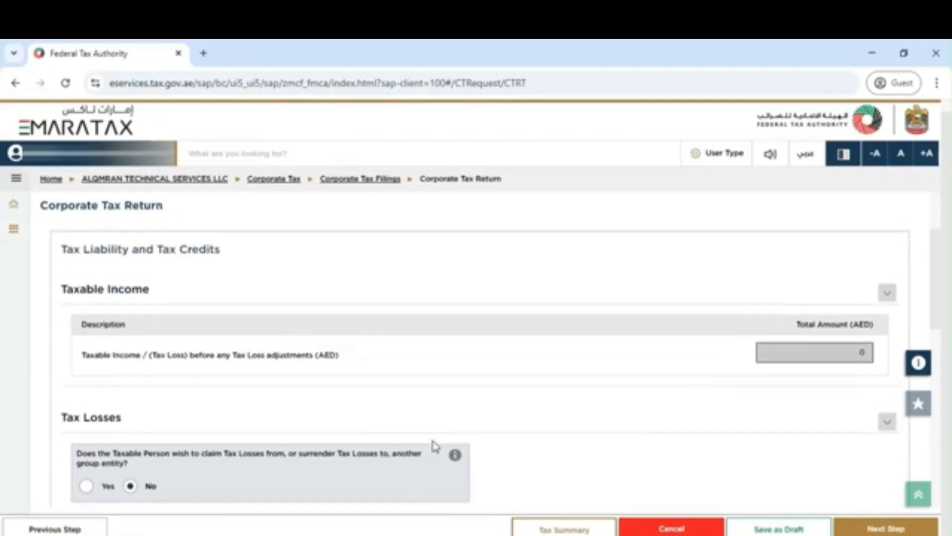
scroll(435, 446, "up", 1)
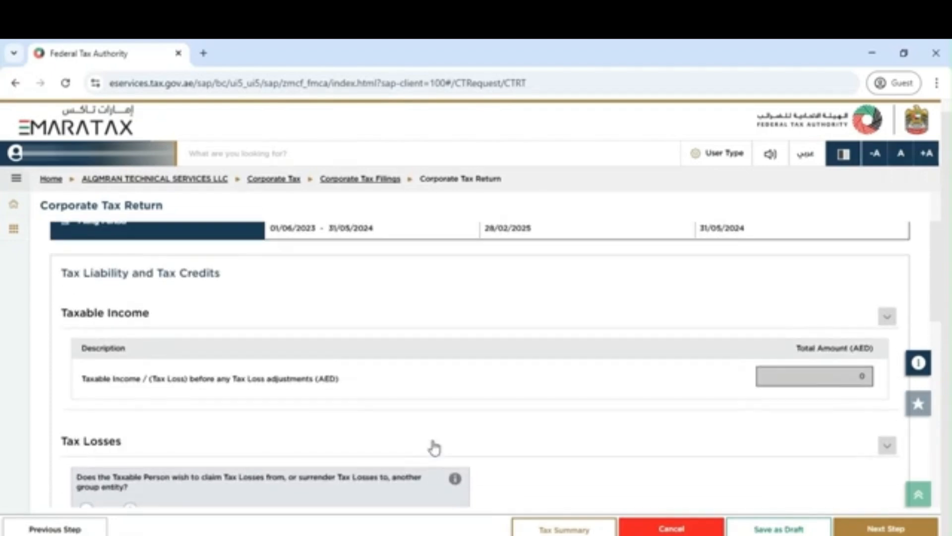
Step: Answer No to using available Tax Credits and to including estimated figures in the Corporate Tax Return
scroll(435, 448, "down", 1)
scroll(434, 443, "down", 5)
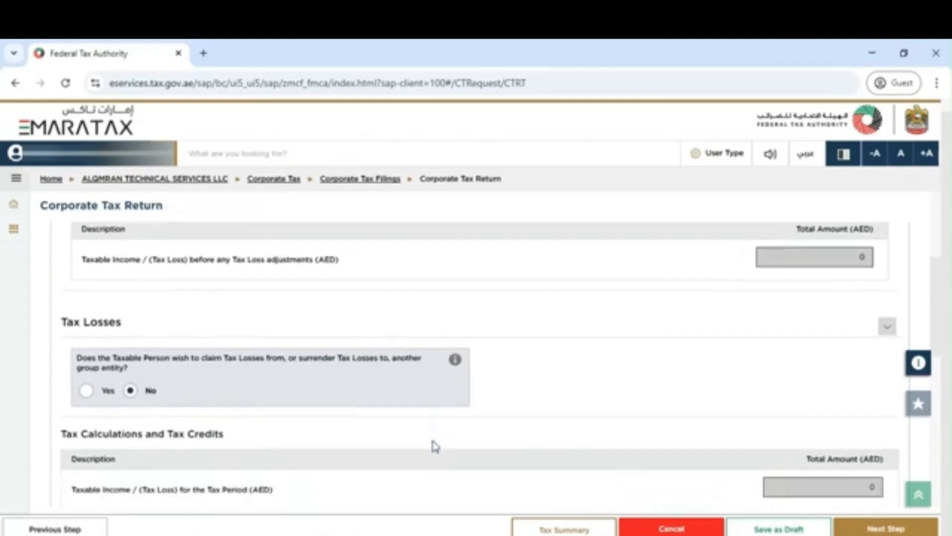
scroll(435, 446, "down", 1)
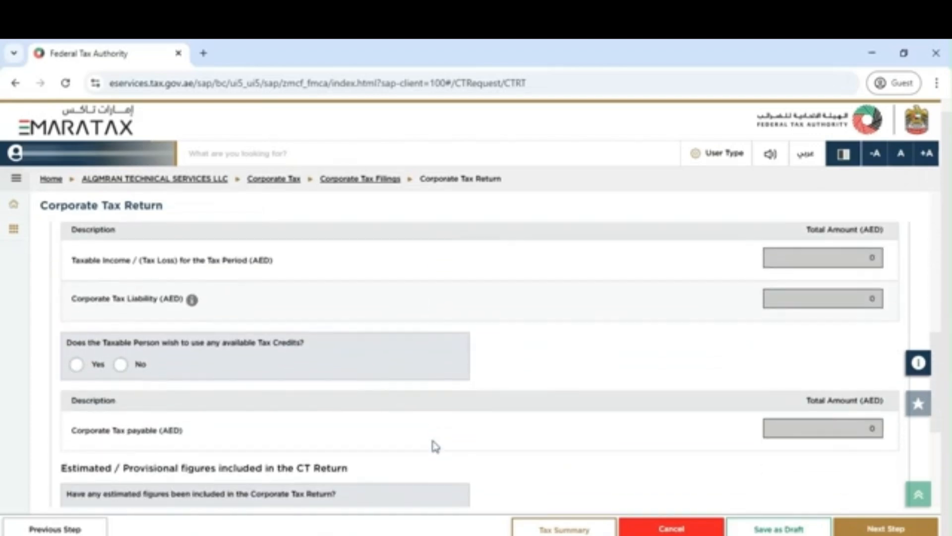
left_click(123, 367)
scroll(326, 432, "down", 3)
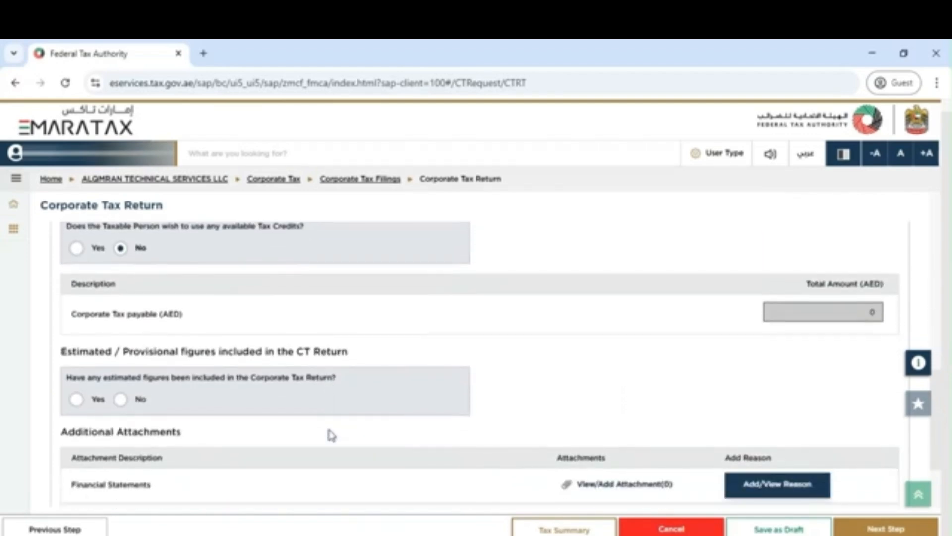
scroll(331, 435, "down", 1)
left_click(121, 376)
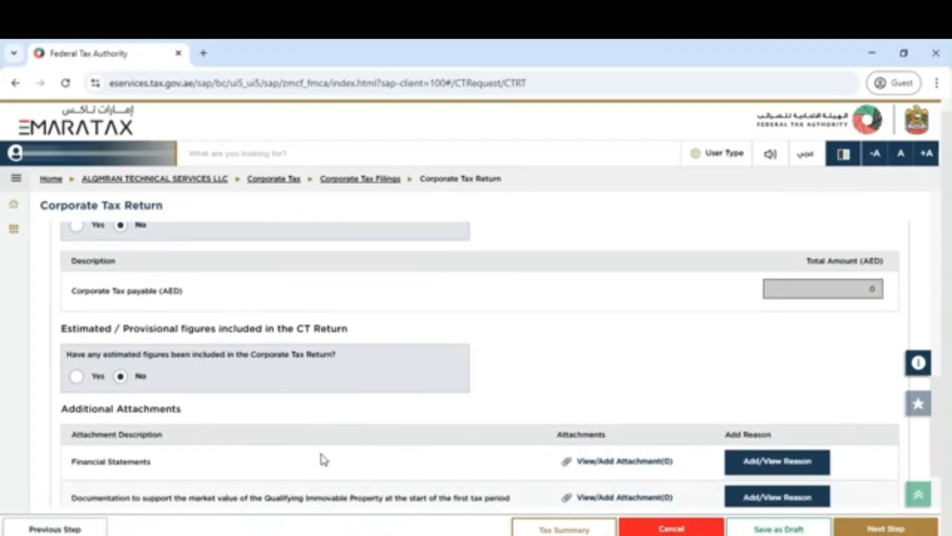
Step: Add "THERE IS NO BUSINESS REVENUE AND EXPENSE DURING TAX YEAR" as the reason for not attaching the Financial Statements
scroll(320, 454, "down", 2)
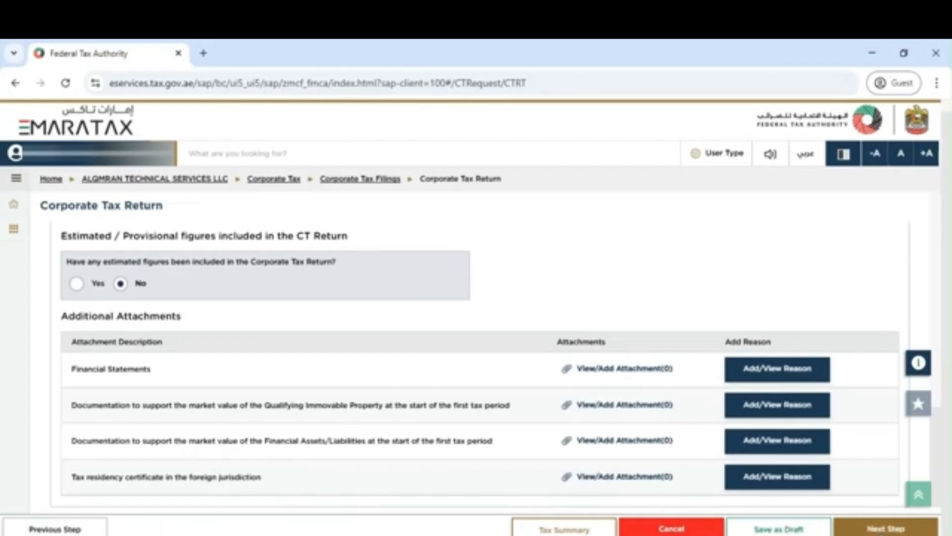
left_click(886, 528)
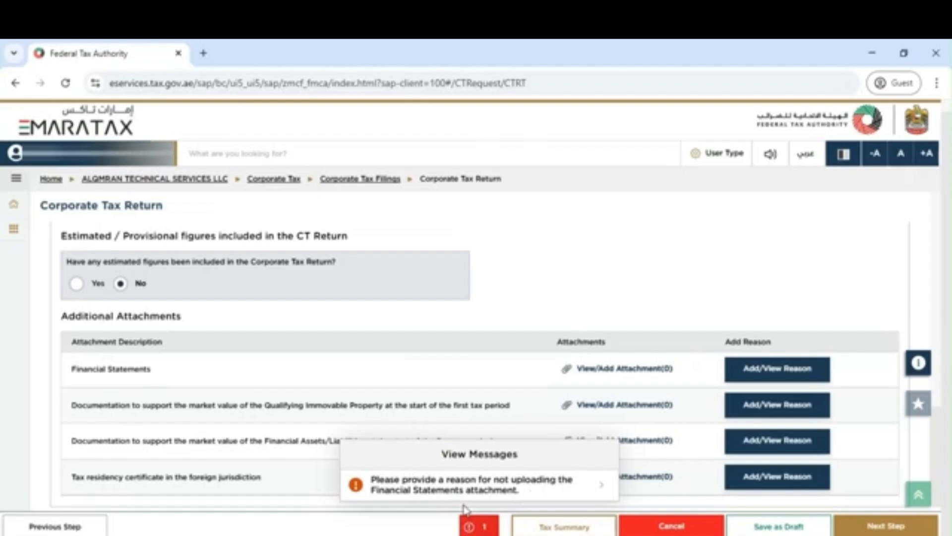
left_click(777, 370)
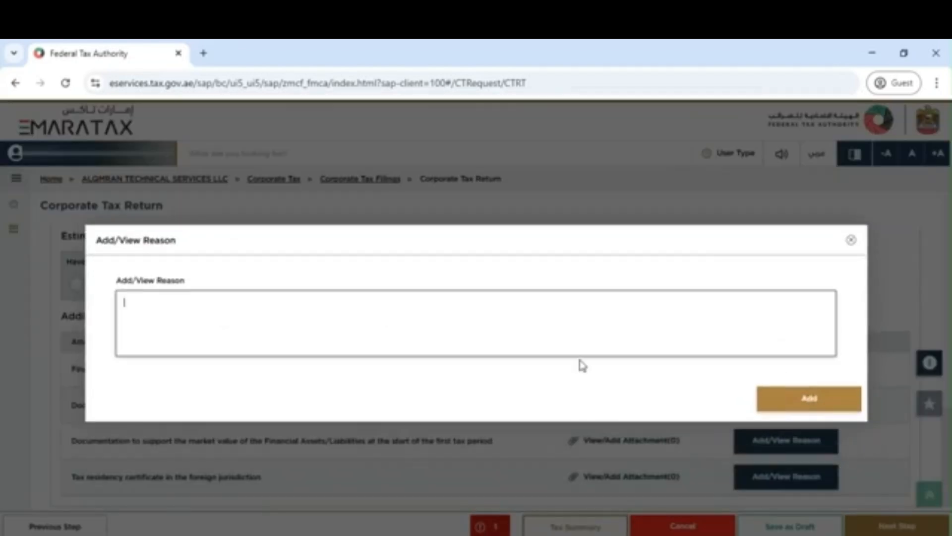
type("THERE IS NO")
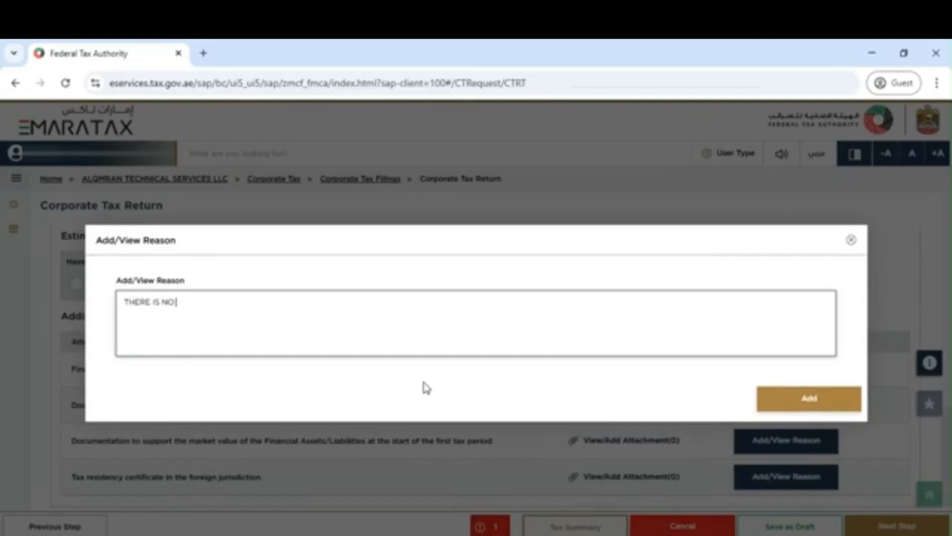
type(" BUSINESS ACT")
key("BackSpace")
key("BackSpace")
key("BackSpace")
key("BackSpace")
key("BackSpace")
key("BackSpace")
key("BackSpace")
key("BackSpace")
key("BackSpace")
key("BackSpace")
key("BackSpace")
key("BackSpace")
key("BackSpace")
key("BackSpace")
key("BackSpace")
key("BackSpace")
key("BackSpace")
key("BackSpace")
key("BackSpace")
key("BackSpace")
type("THERE IS NO BUSINESS REN")
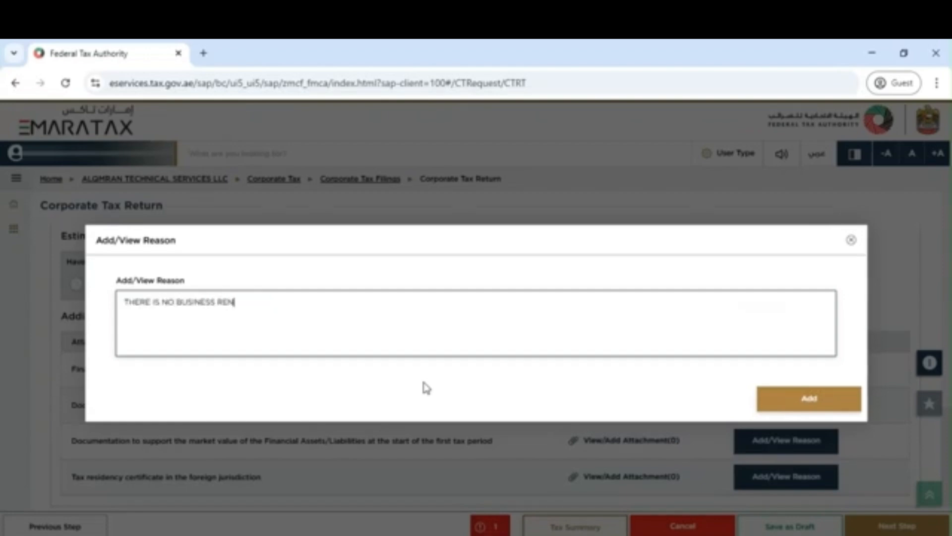
type("ENUE AND EXPENSE DURTE")
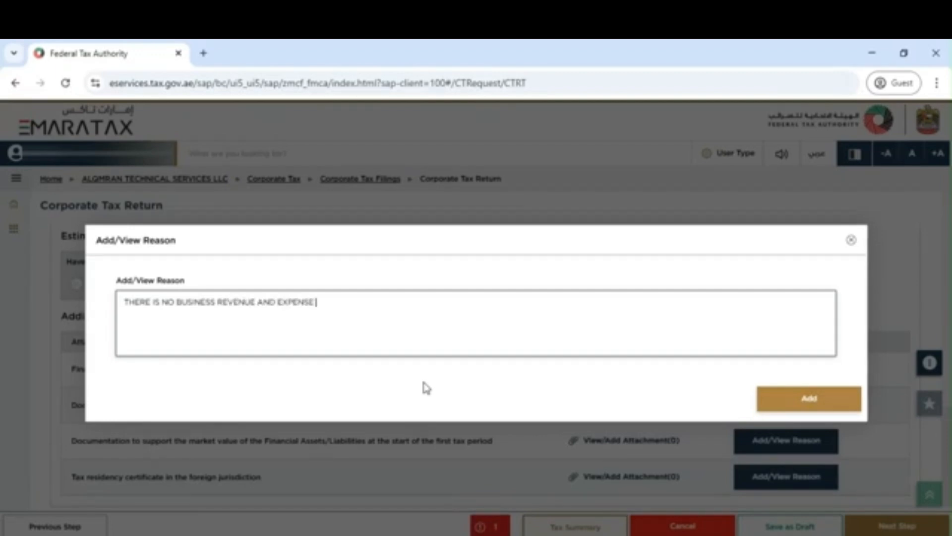
key("BackSpace")
key("BackSpace")
type("ING TAX EAR")
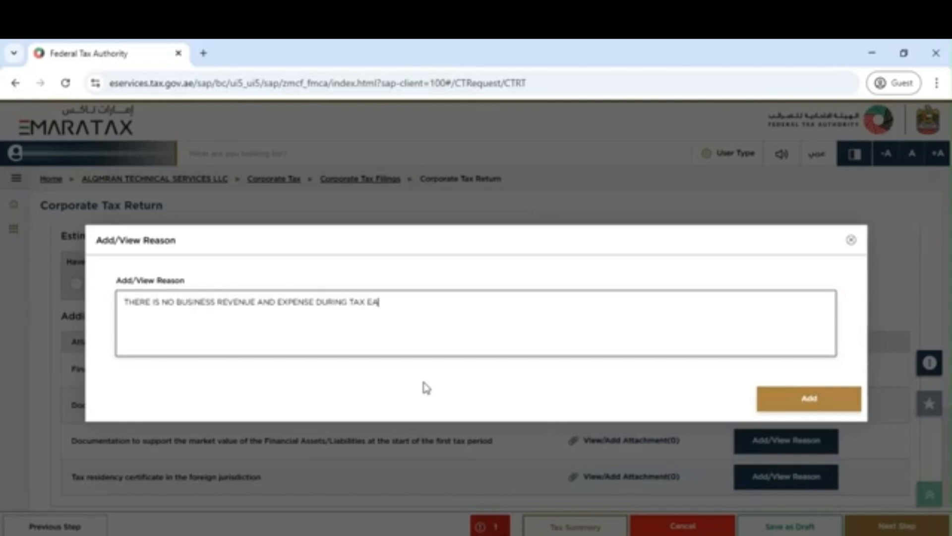
key("BackSpace")
key("BackSpace")
key("BackSpace")
type("YEAR")
left_click(766, 406)
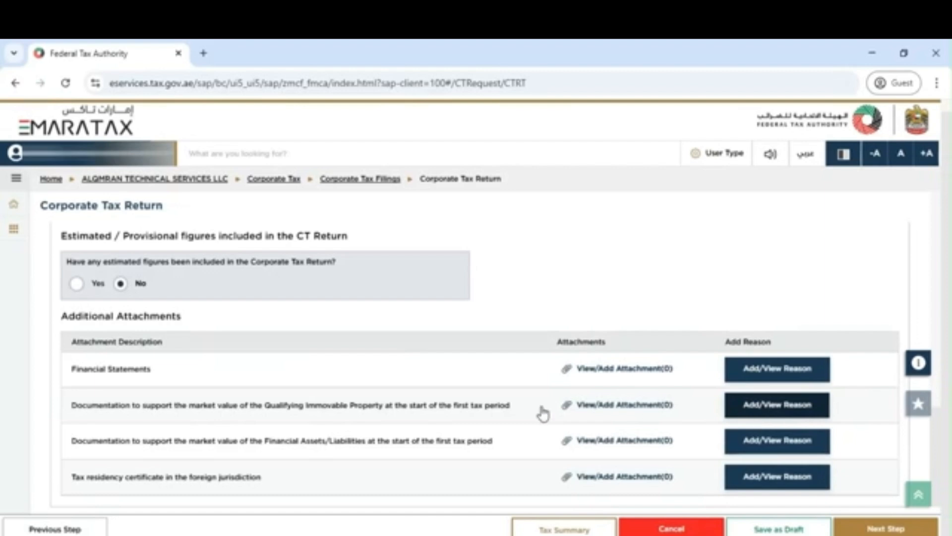
Step: Continue to Review and Declaration and examine the answers and amounts recorded under each step of the return
scroll(543, 413, "up", 2)
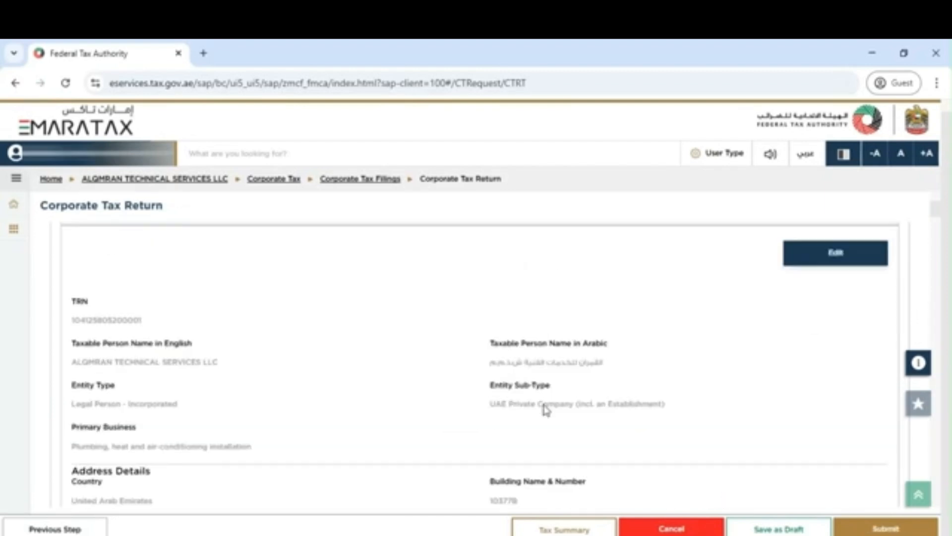
scroll(546, 409, "down", 15)
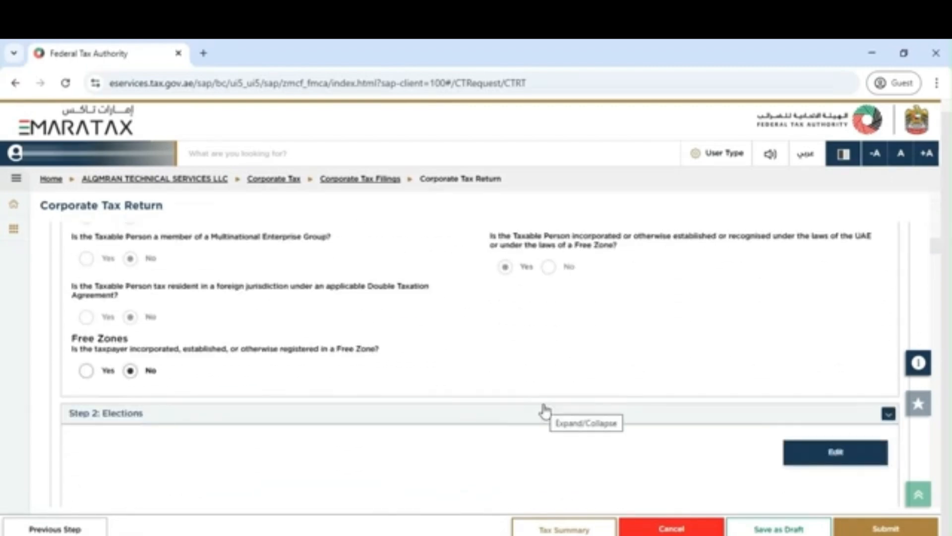
scroll(545, 411, "down", 10)
scroll(548, 409, "down", 15)
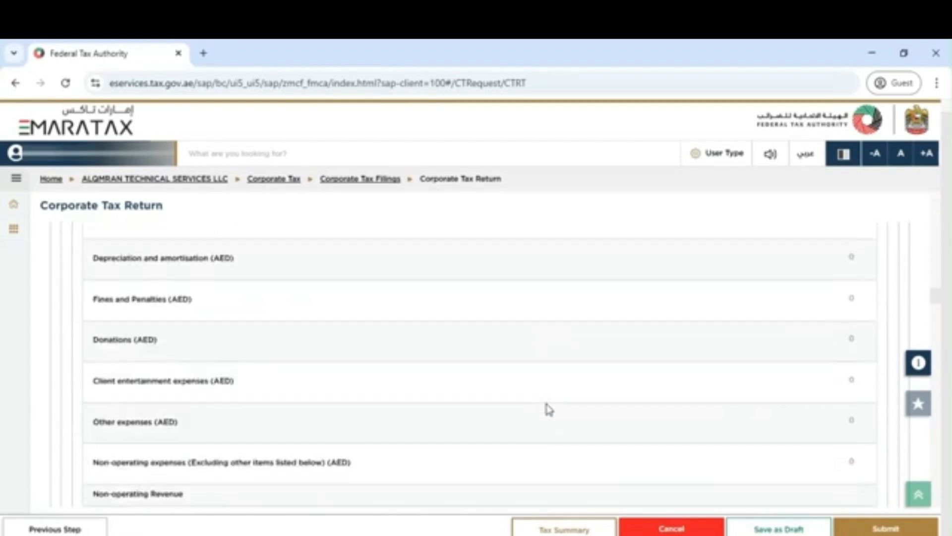
scroll(548, 409, "down", 15)
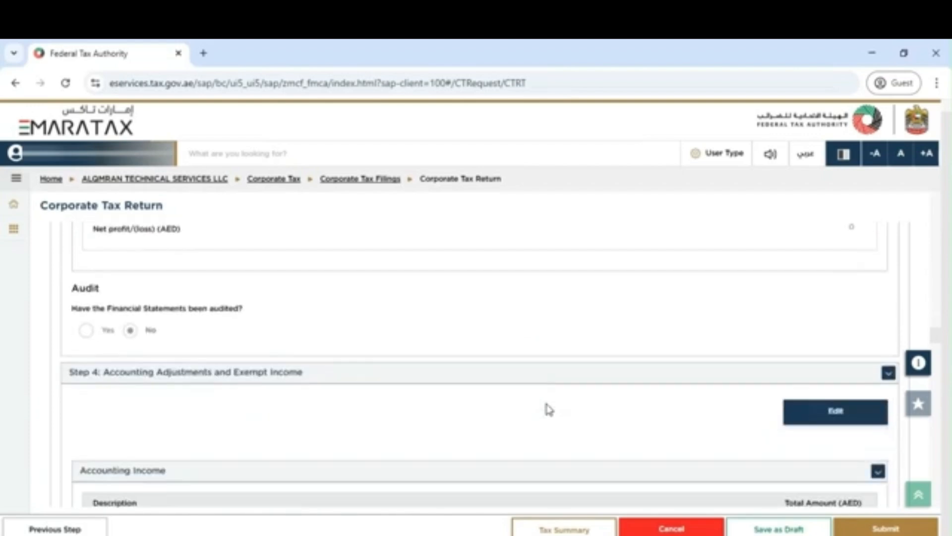
scroll(548, 409, "down", 15)
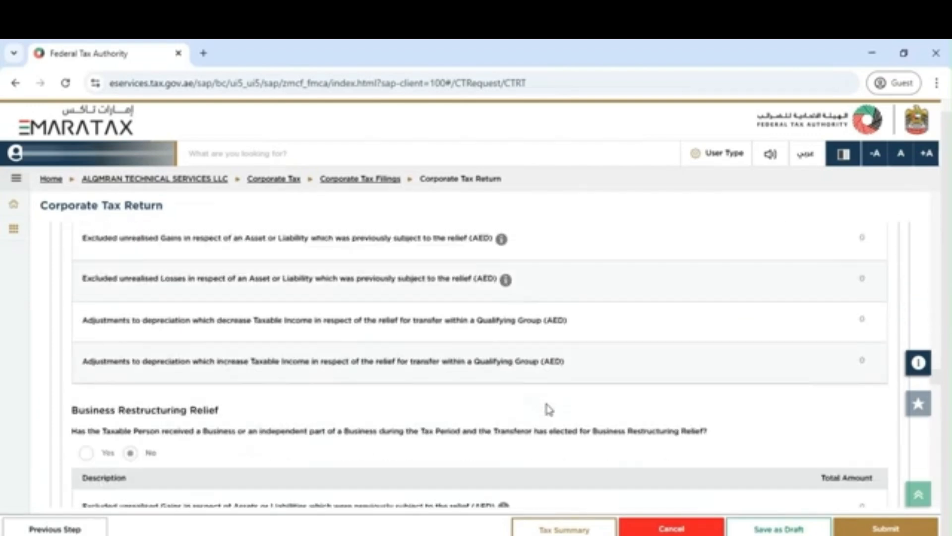
scroll(549, 409, "down", 15)
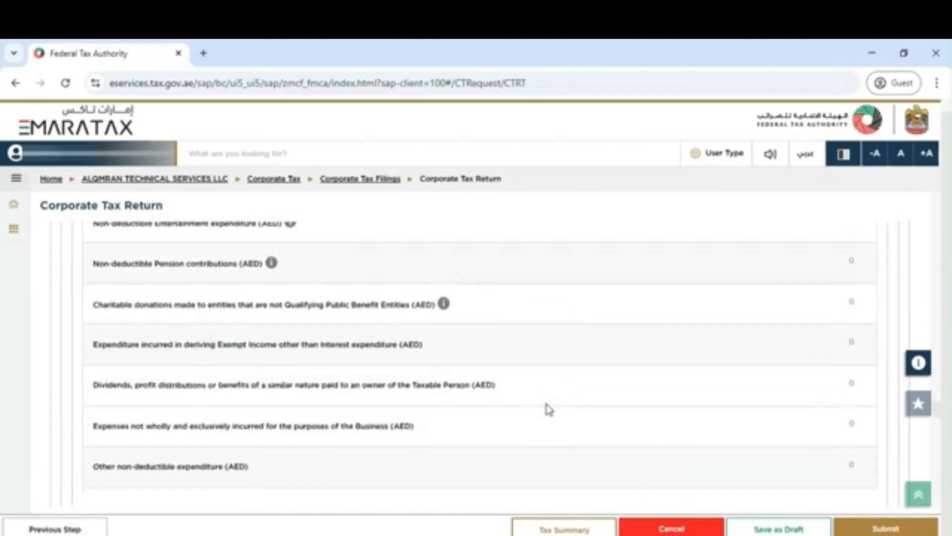
scroll(548, 409, "down", 15)
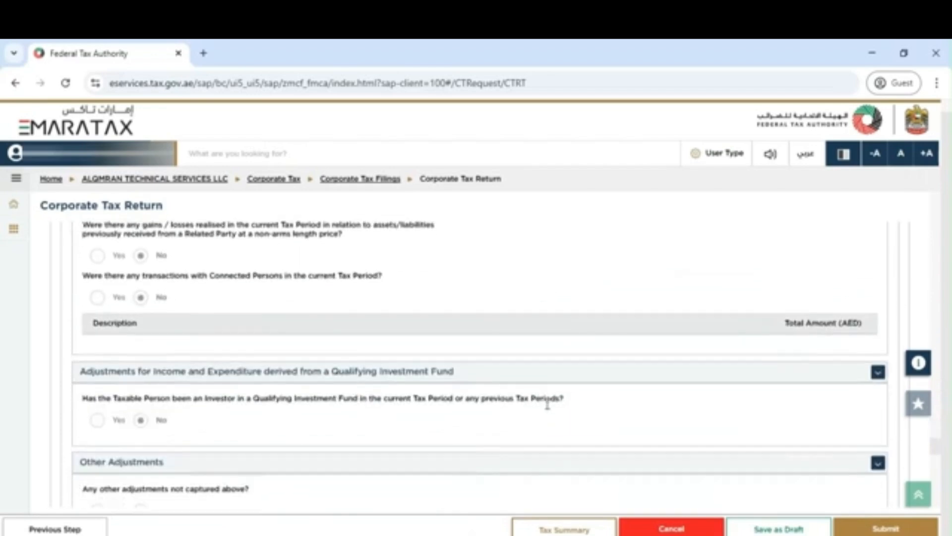
Step: Confirm the Declaration and submit the Corporate Tax Return application
scroll(548, 409, "down", 12)
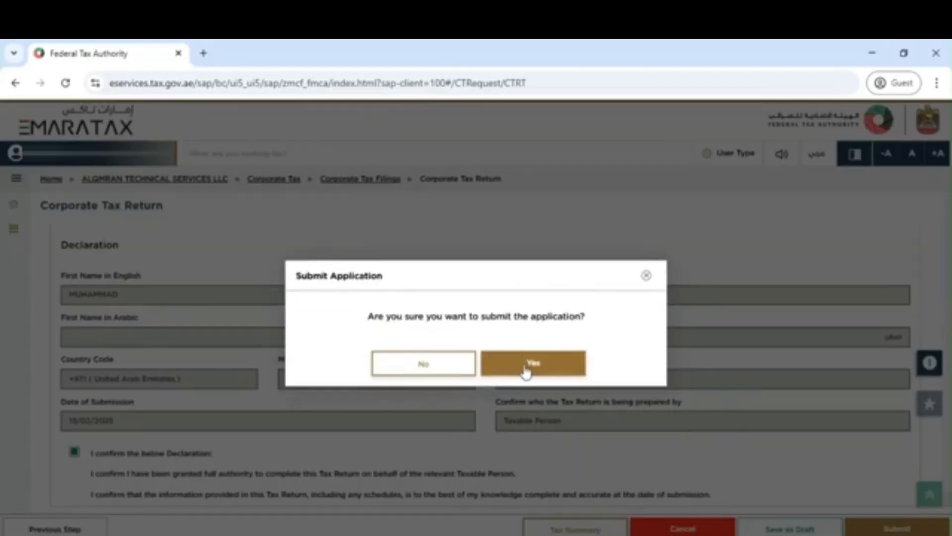
left_click(526, 371)
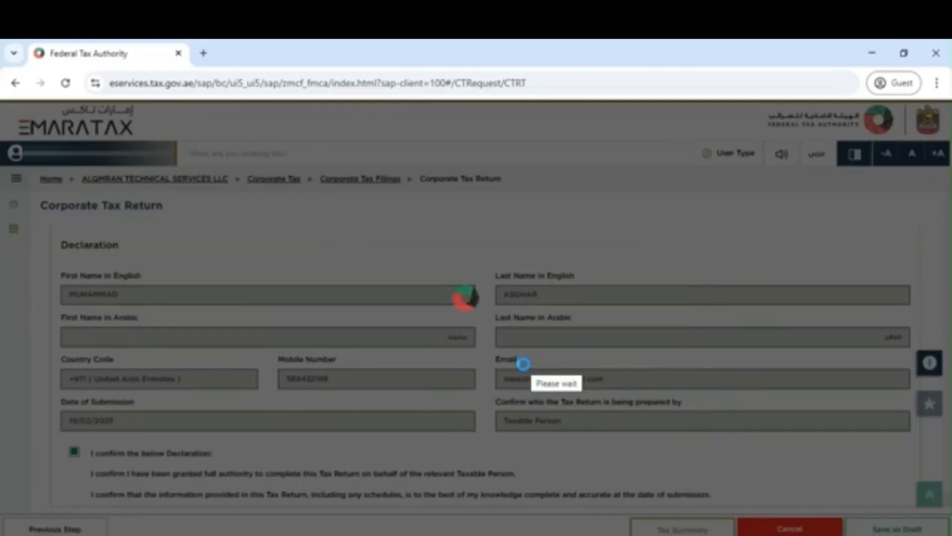